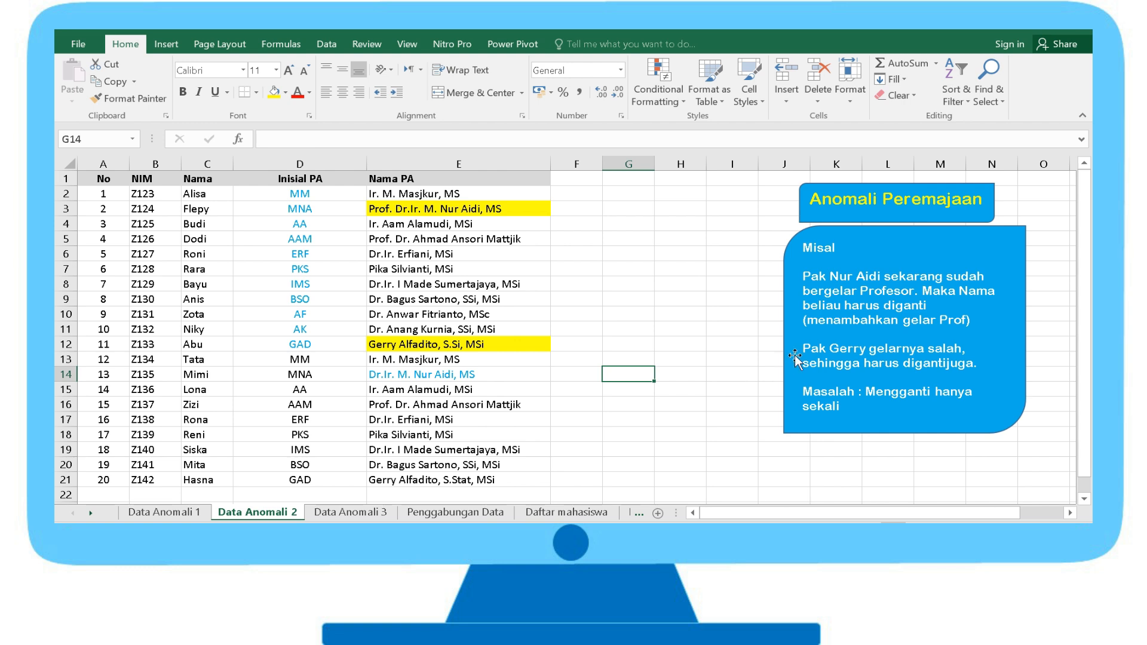
# Step: Examine the Nama PA column on the Data Anomali 2 sheet, comparing the adviser entries in E3 and E14
pyautogui.click(575, 174)
pyautogui.moveTo(575, 173); pyautogui.dragTo(576, 496)
pyautogui.moveTo(123, 374); pyautogui.dragTo(683, 476)
pyautogui.click(653, 360)
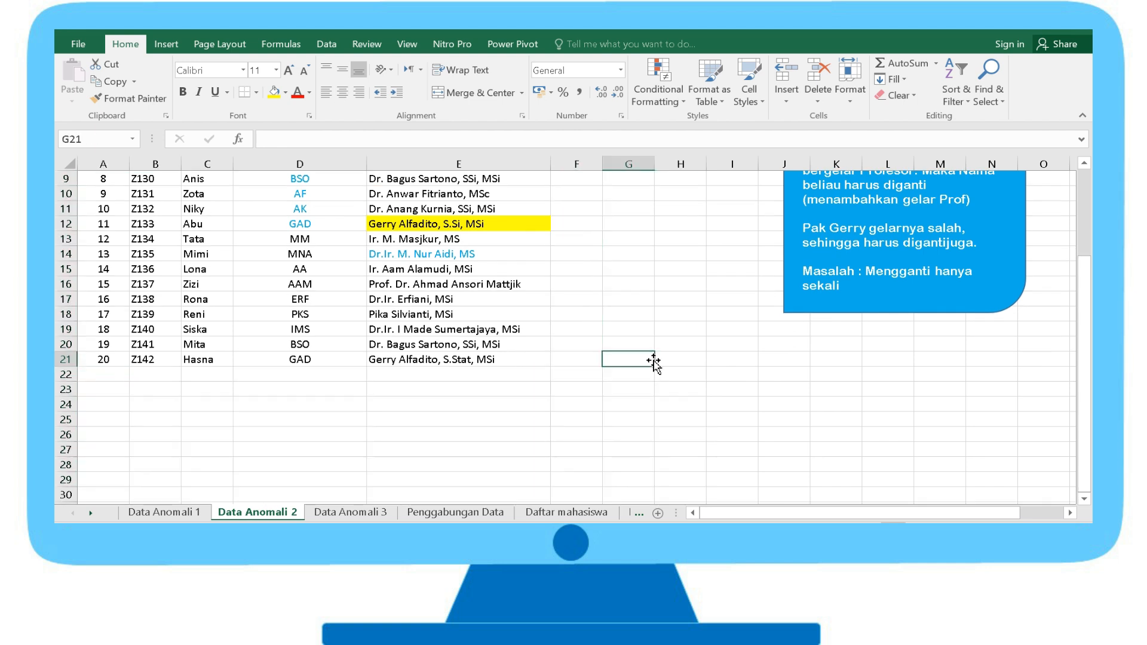
pyautogui.scroll(3, 669, 335)
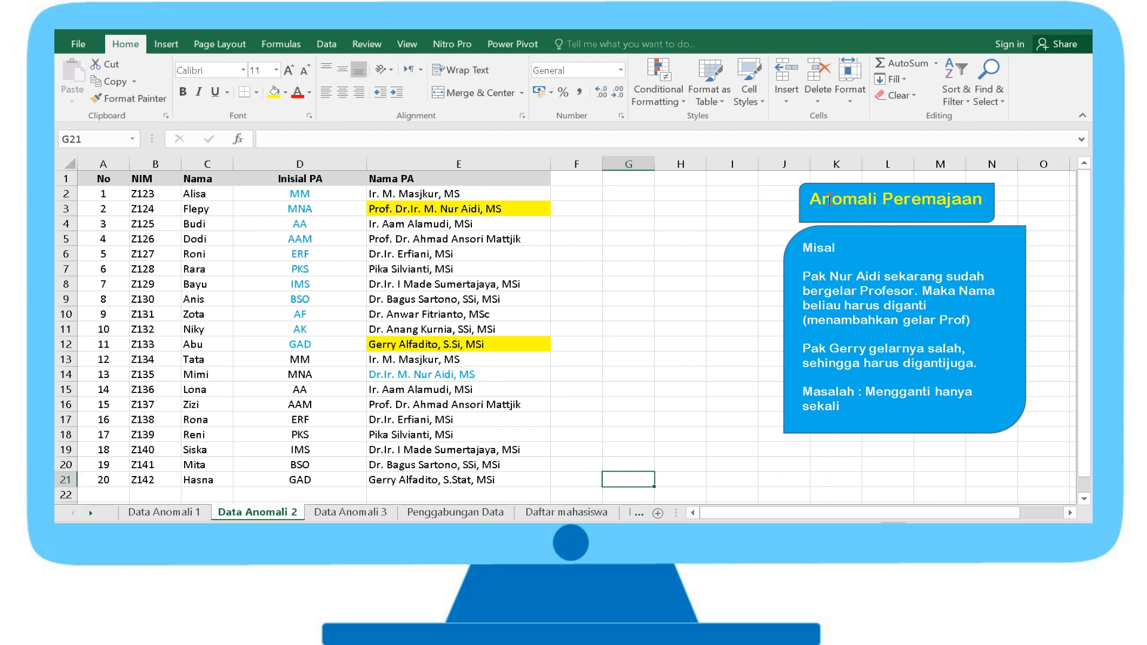
pyautogui.click(660, 286)
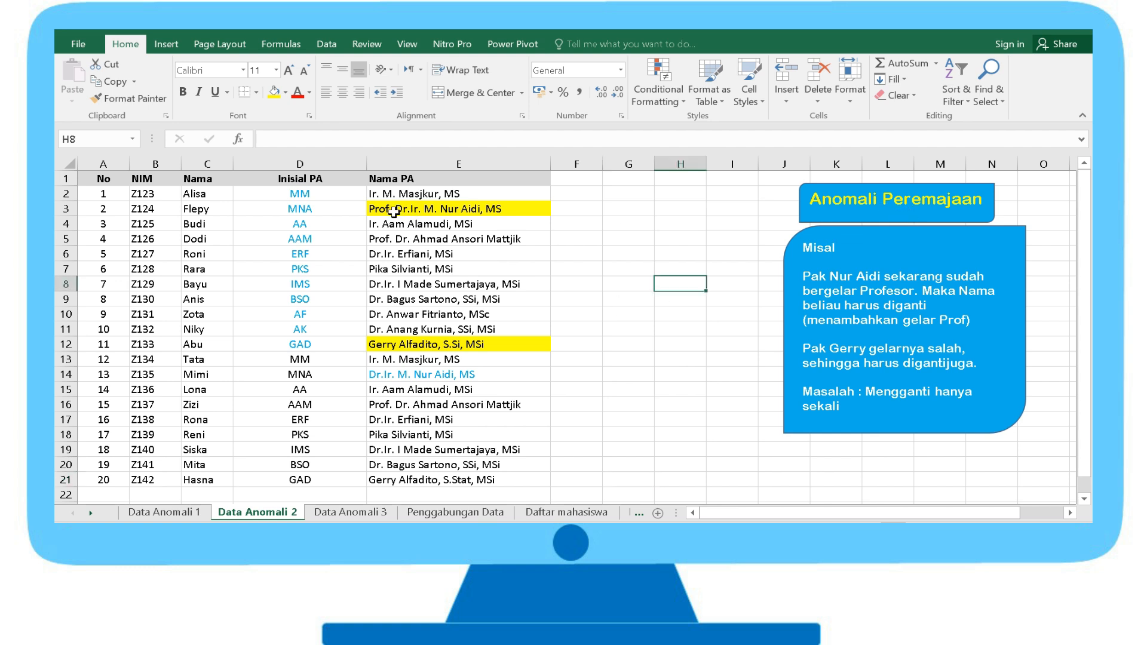
pyautogui.click(423, 211)
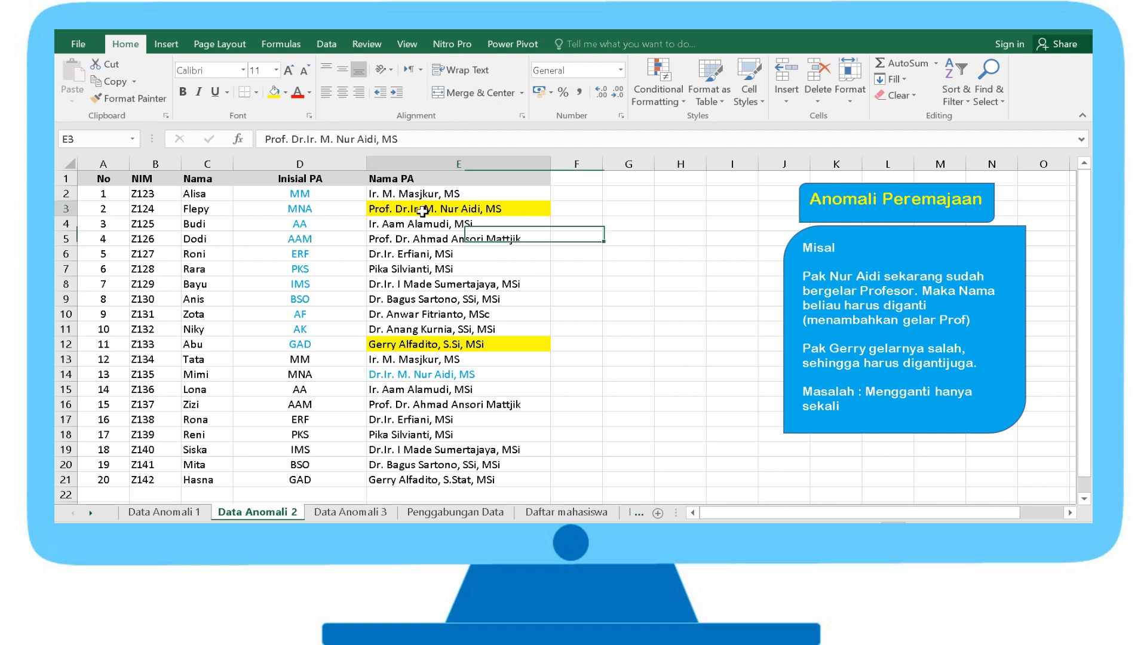
pyautogui.click(495, 374)
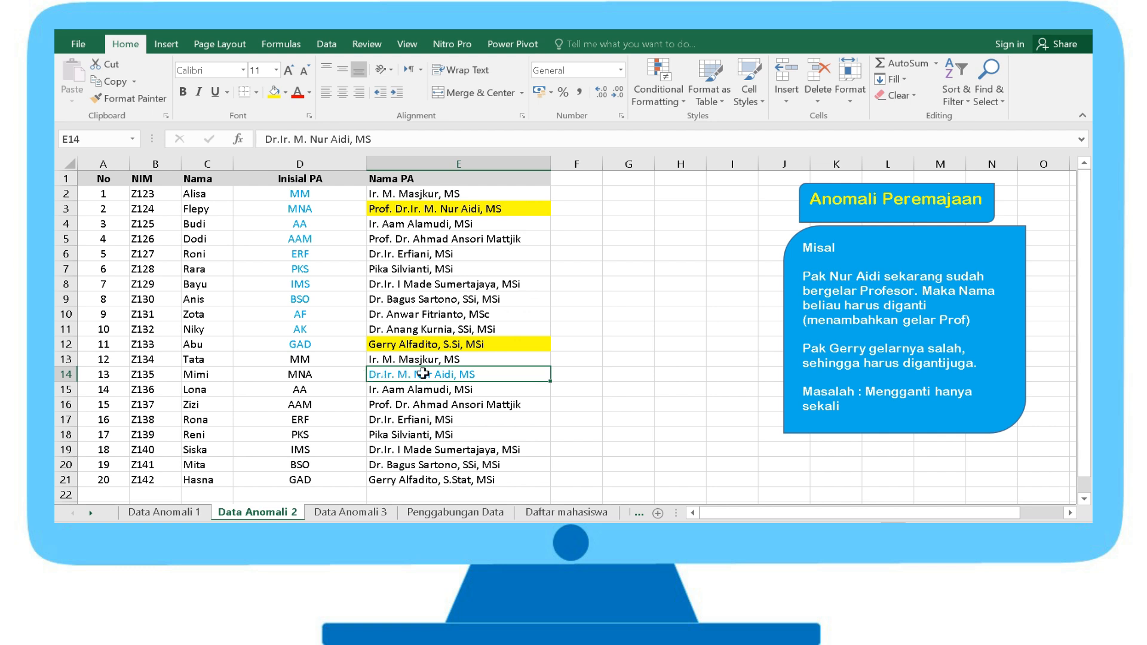
# Step: Copy the highlighted adviser entry from E3 over the outdated one in E14
pyautogui.click(467, 211)
pyautogui.hotkey('ctrl', 'c')
pyautogui.click(467, 373)
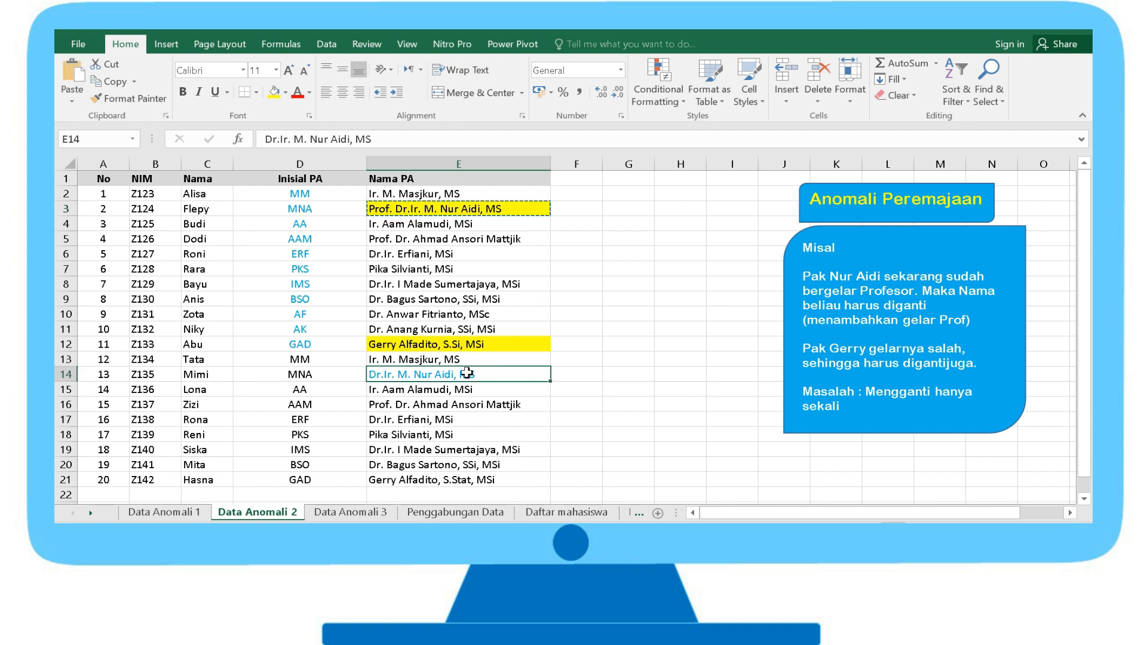
pyautogui.hotkey('ctrl', 'v')
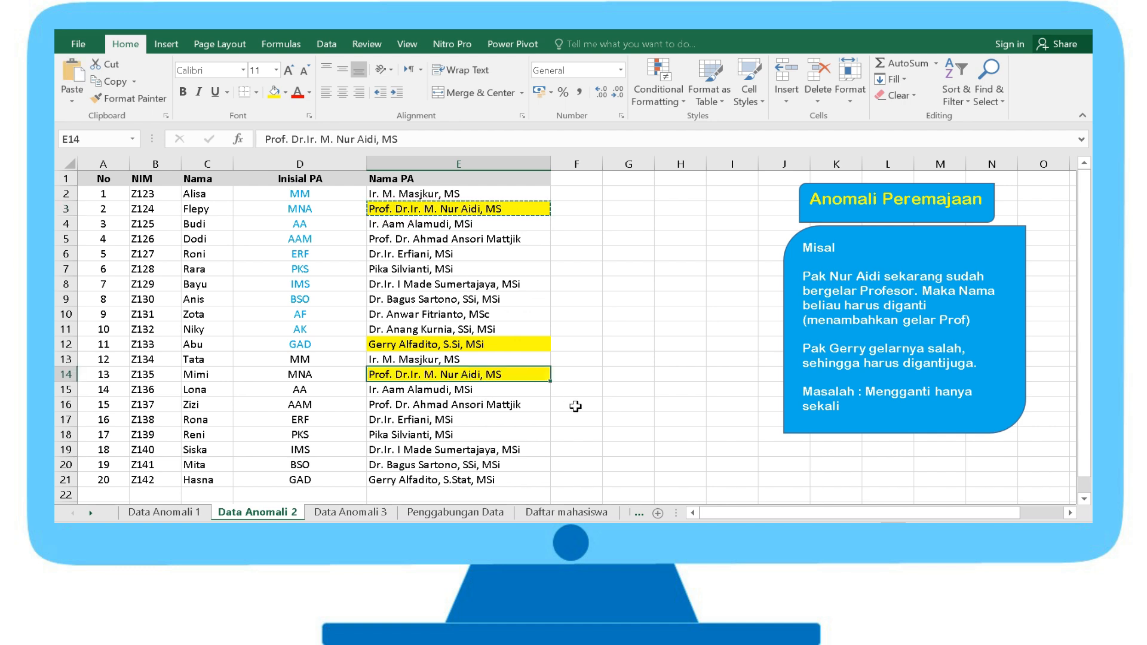
pyautogui.click(306, 207)
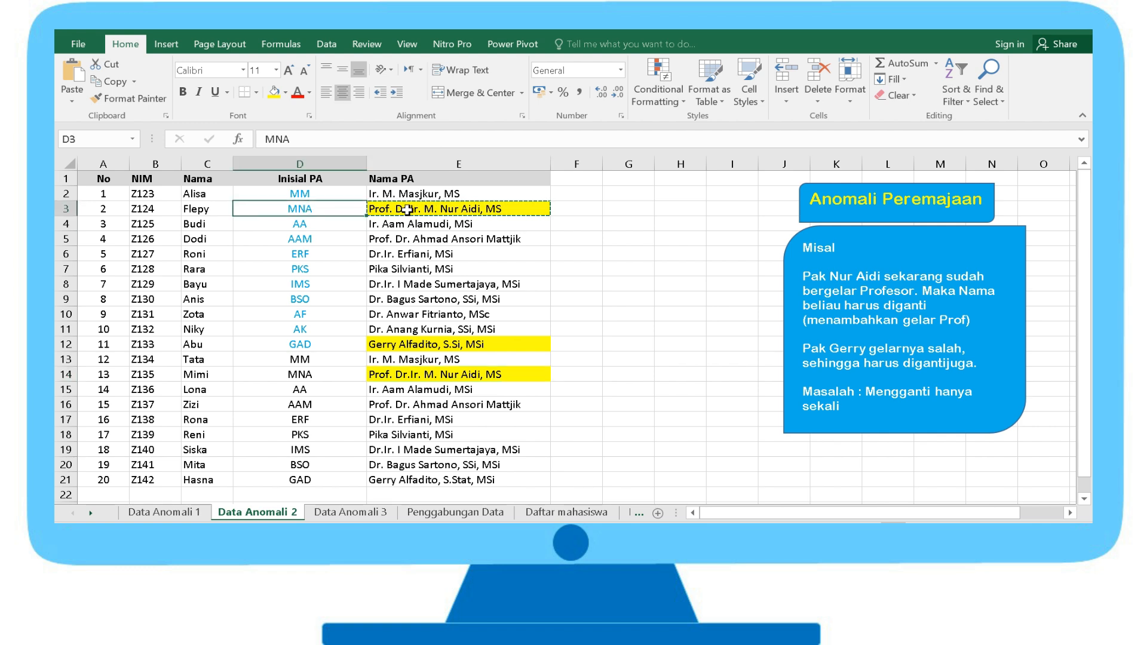
pyautogui.click(407, 209)
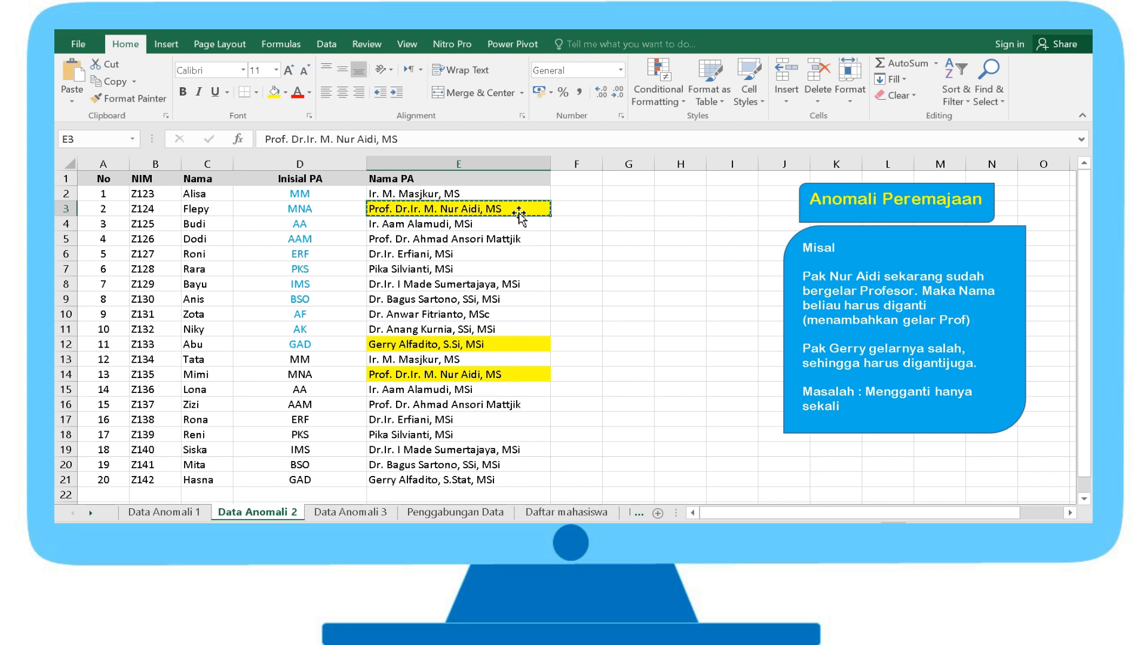
pyautogui.moveTo(326, 370); pyautogui.dragTo(394, 373)
pyautogui.click(680, 389)
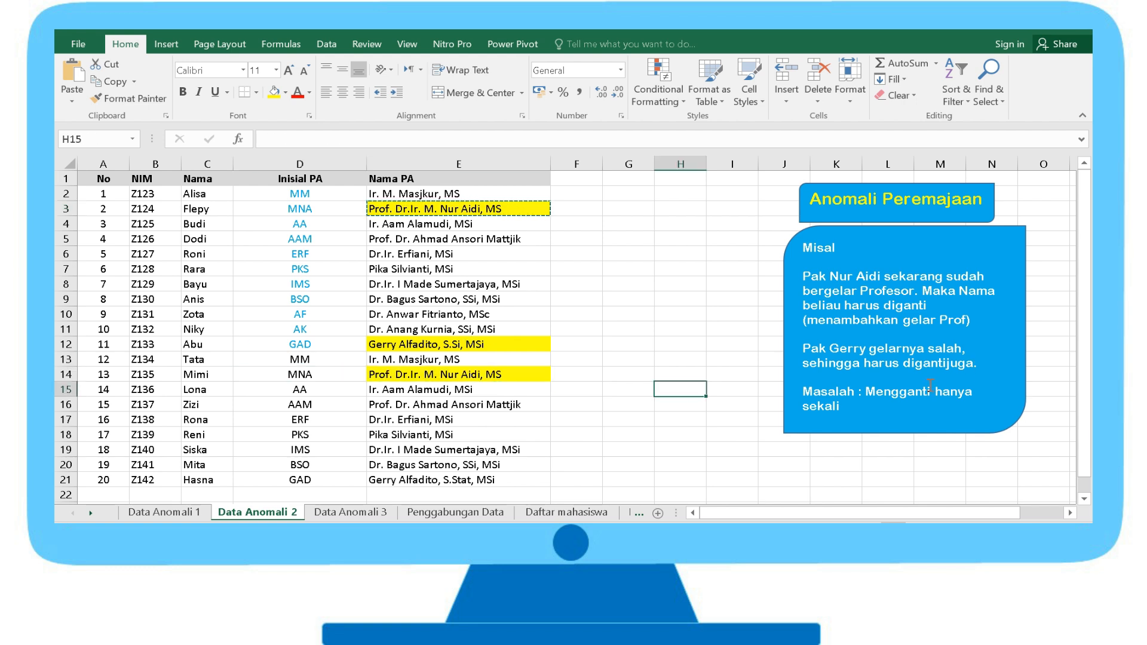
# Step: Copy the highlighted adviser entry from E12 over the matching GAD adviser entry in E21
pyautogui.click(458, 343)
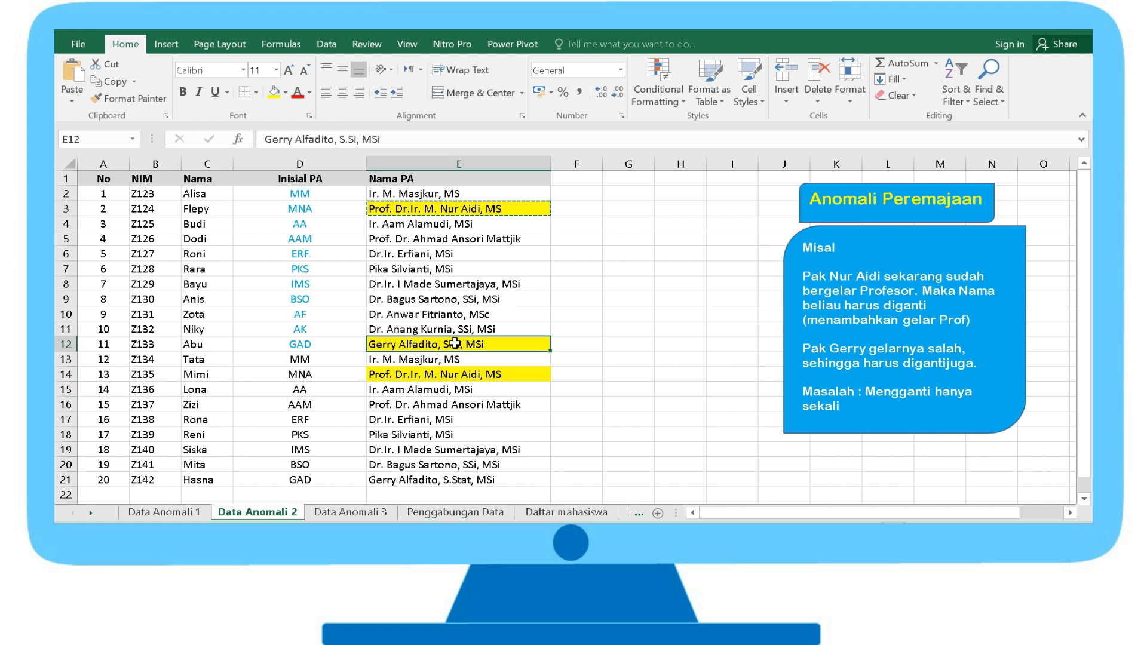
pyautogui.hotkey('ctrl', 'c')
pyautogui.click(459, 480)
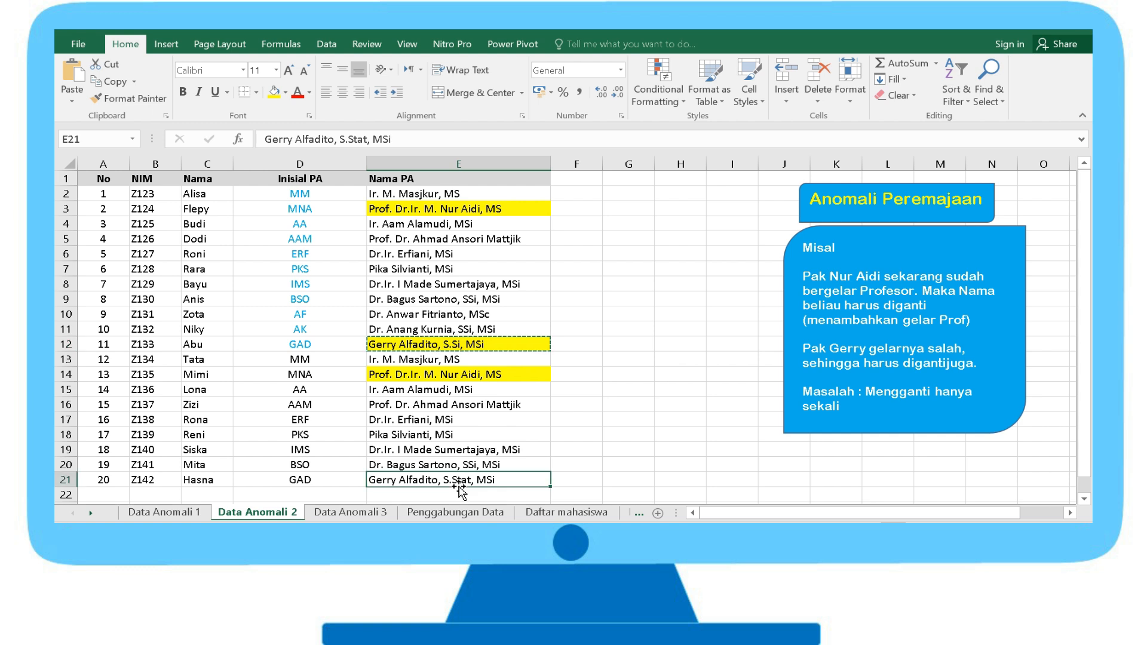
pyautogui.hotkey('ctrl', 'v')
pyautogui.click(647, 419)
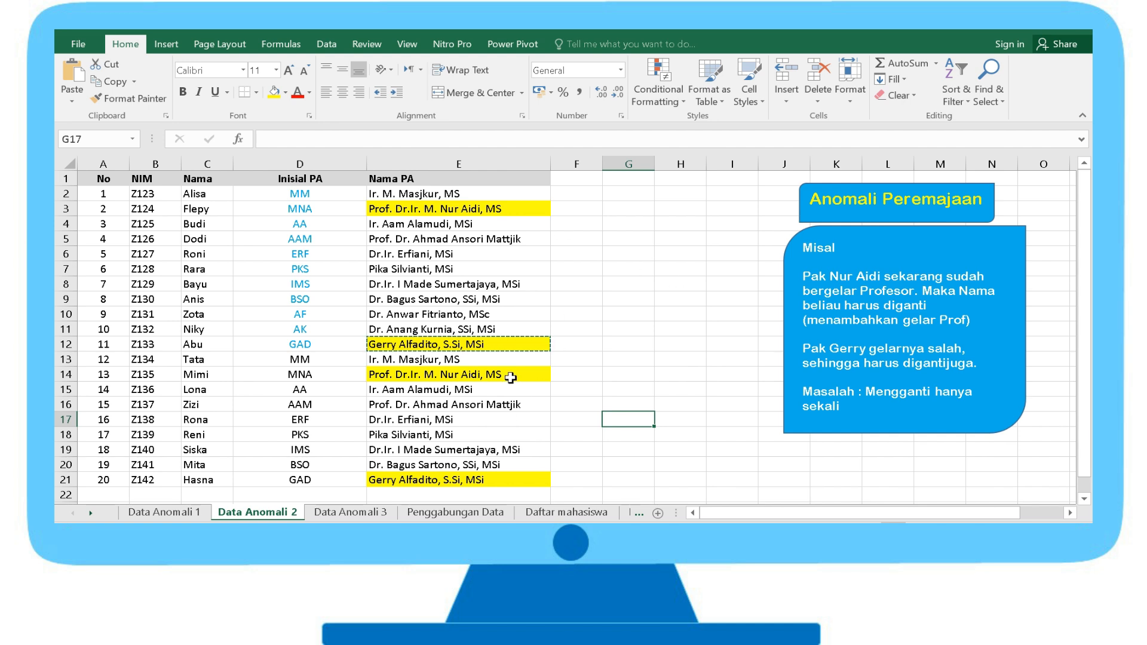
pyautogui.click(577, 373)
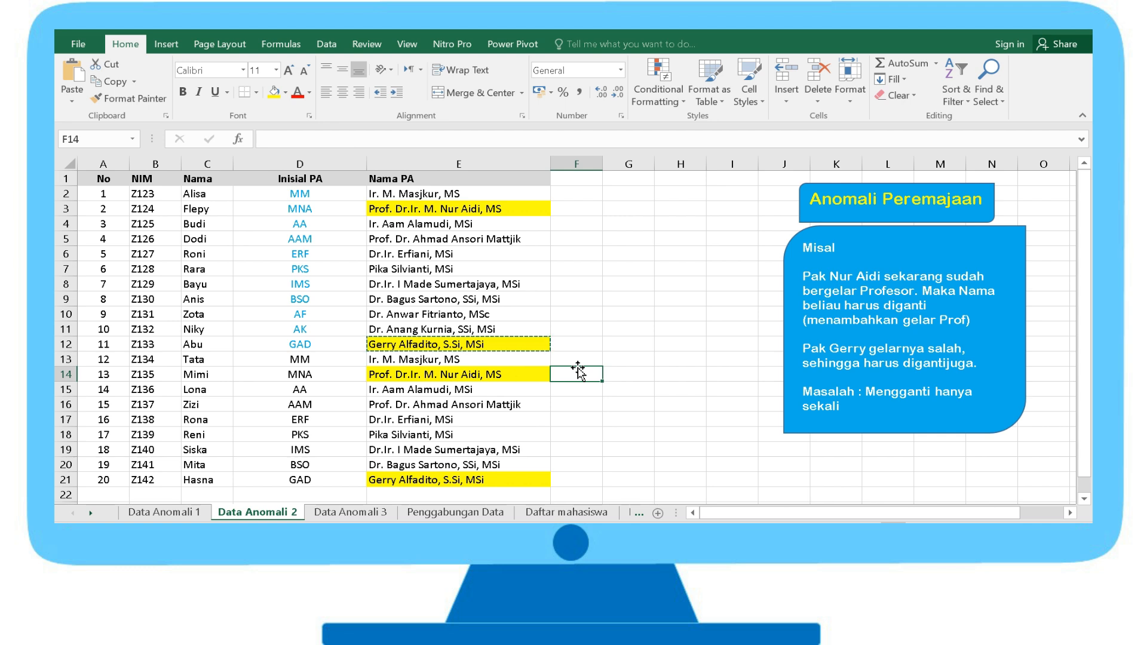
# Step: On the Penggabungan Data sheet, change the D1 header to IPK and enter Nama PA as the E1 header
pyautogui.click(475, 513)
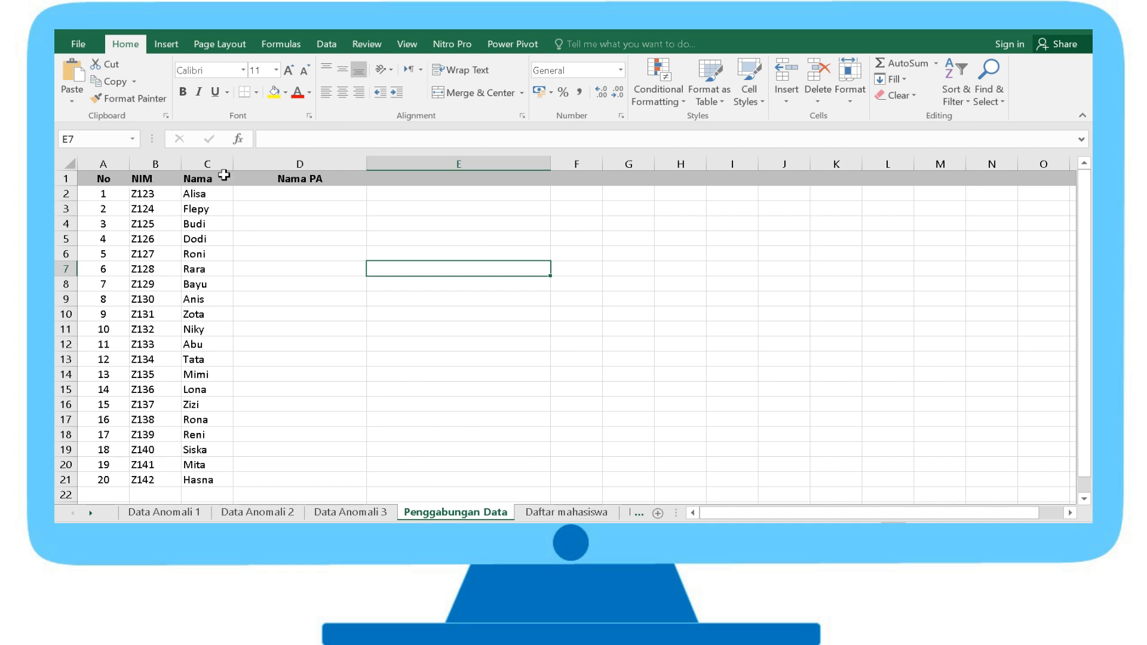
pyautogui.click(316, 176)
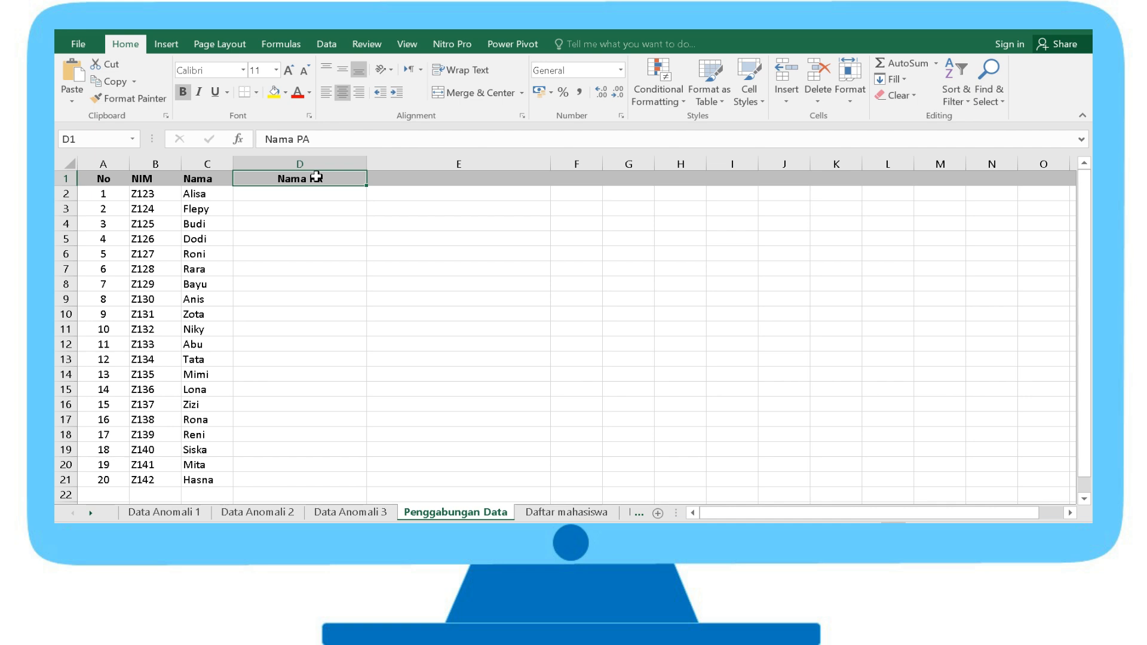
pyautogui.write('IPK')
pyautogui.press('Tab')
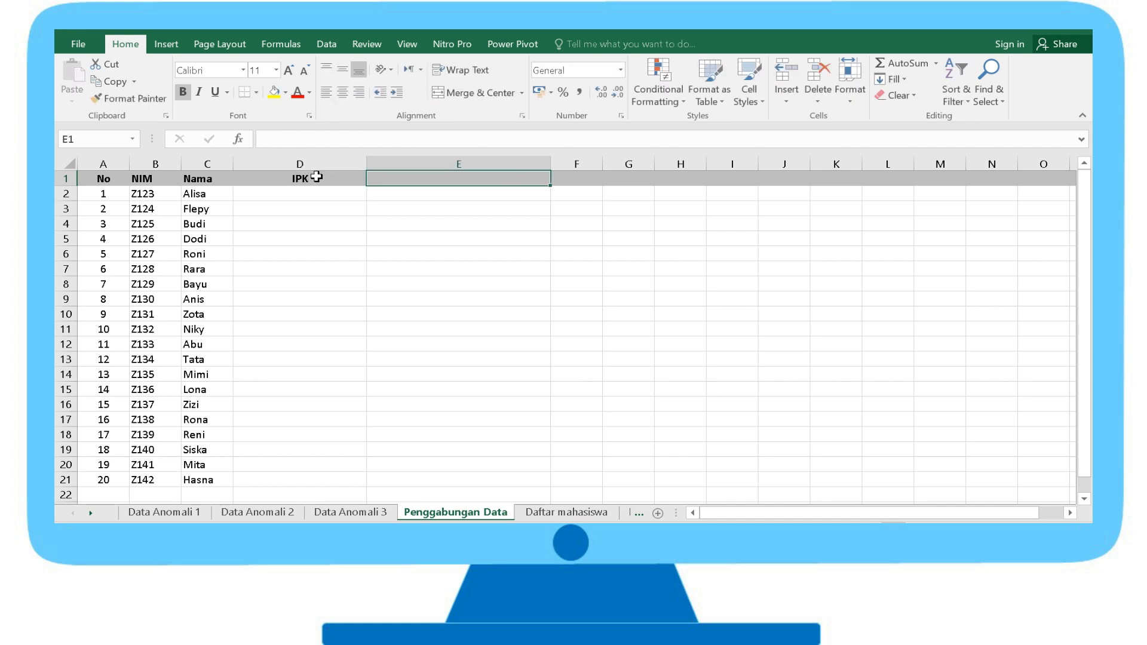
pyautogui.write('Nama PA')
# Step: Add the headers PS1, PS2 and Tanggal Kolokium in F1 through H1
pyautogui.click(479, 175)
pyautogui.write('PS1')
pyautogui.press('Tab')
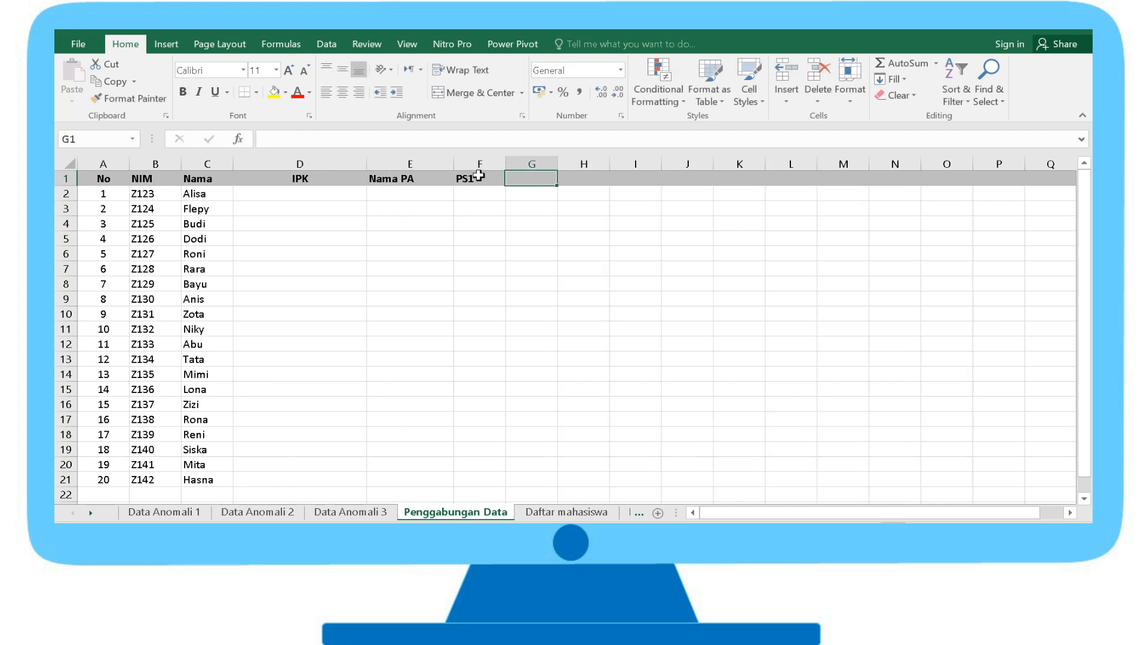
pyautogui.write('Ps2')
pyautogui.press('Tab')
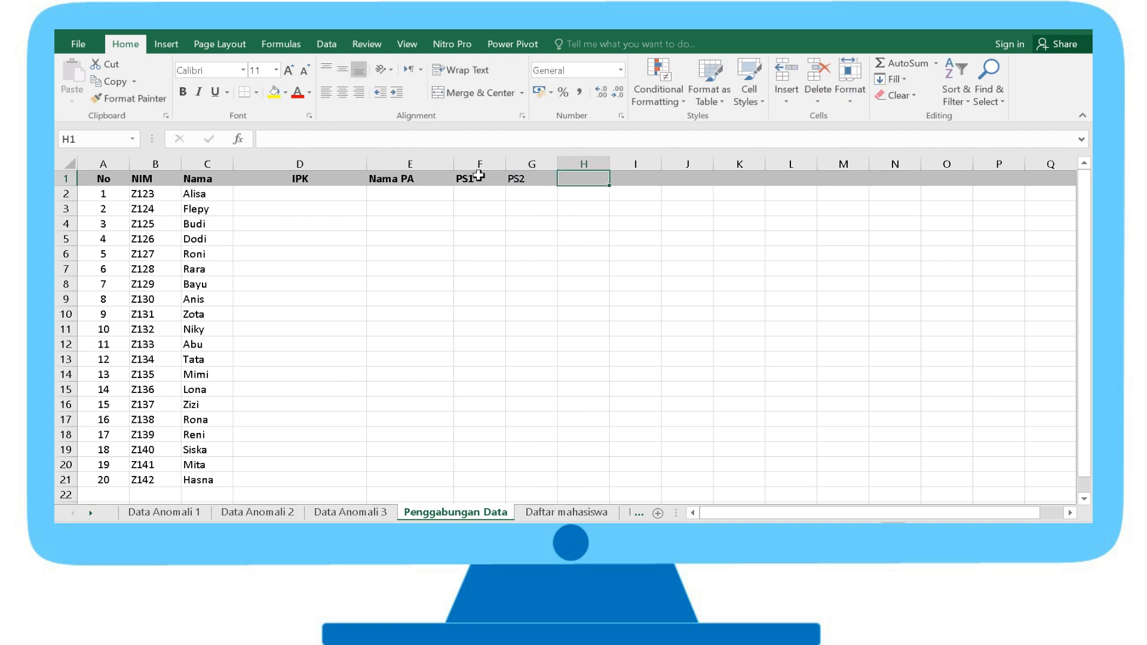
pyautogui.write('Ta')
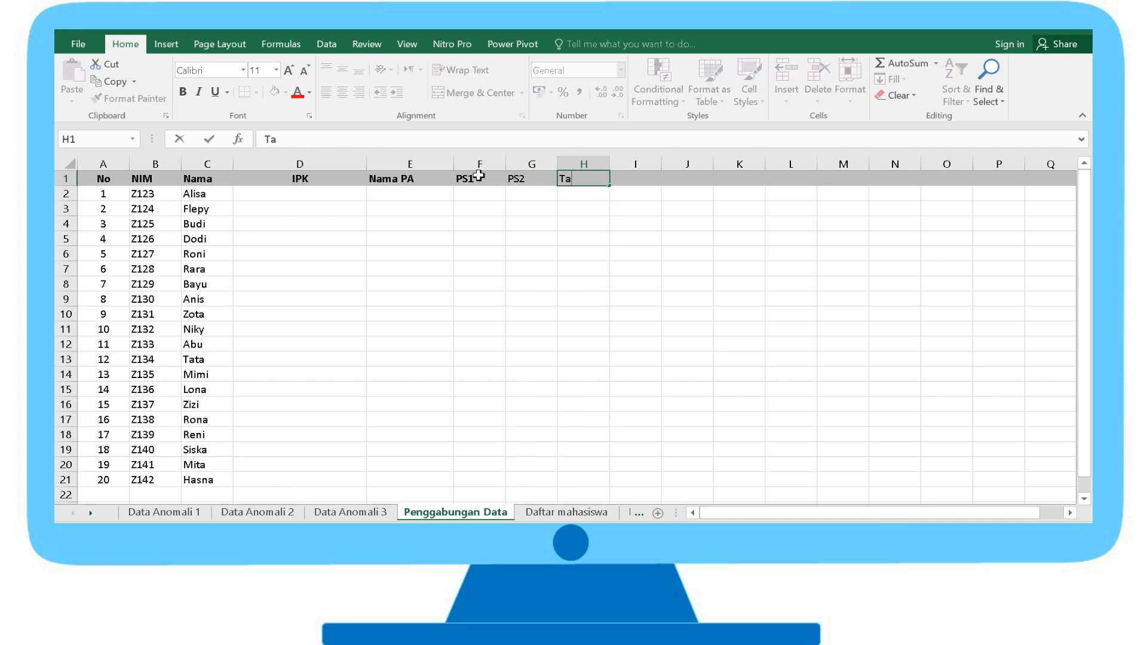
pyautogui.write('nggal Kolokium')
pyautogui.press('Tab')
# Step: Widen the Tanggal Kolokium column to about 18.45 and make the PS2 and Tanggal Kolokium headers bold
pyautogui.moveTo(609, 164); pyautogui.dragTo(671, 157)
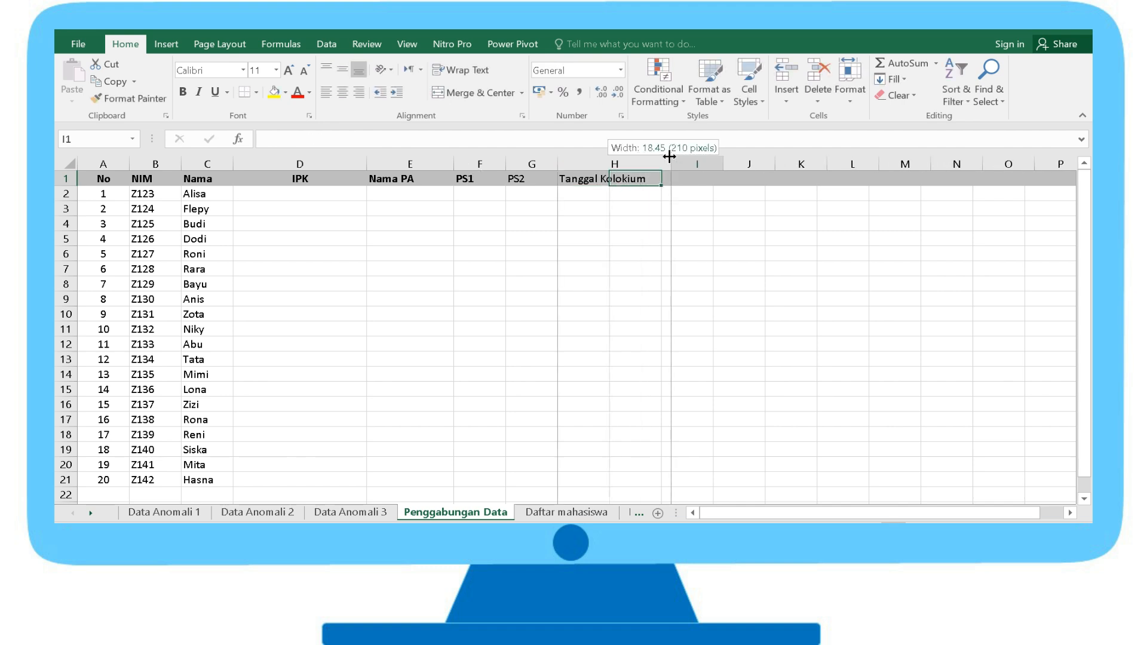
pyautogui.moveTo(525, 178); pyautogui.dragTo(621, 177)
pyautogui.click(182, 92)
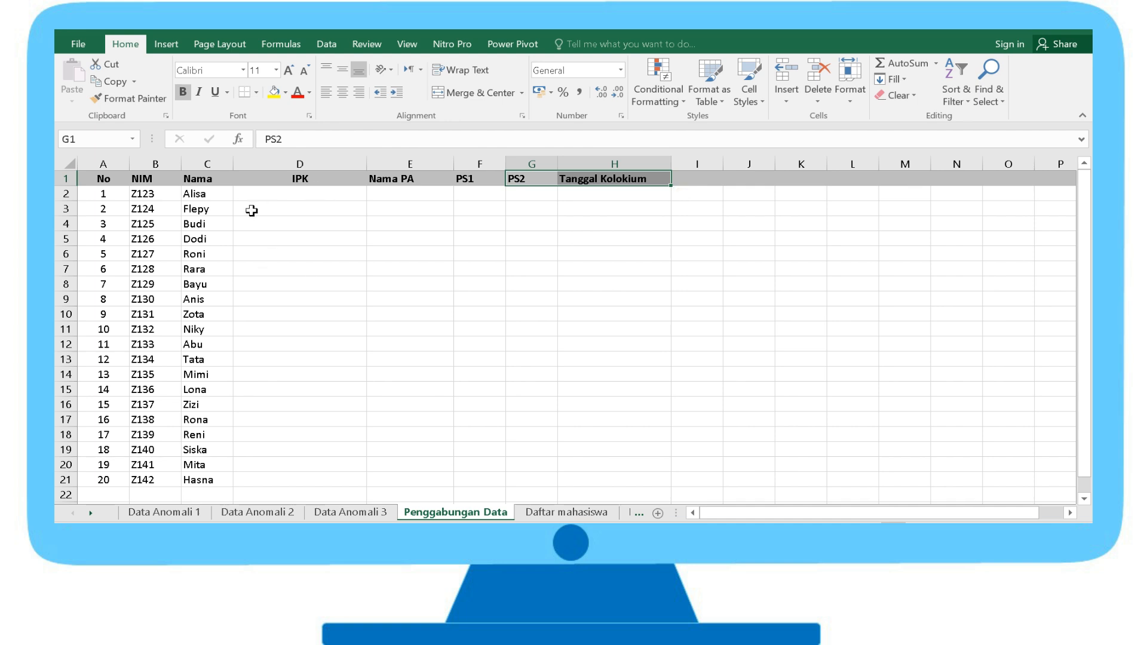
# Step: Examine the NIM and Nama entries in the first rows alongside the empty IPK column
pyautogui.click(301, 191)
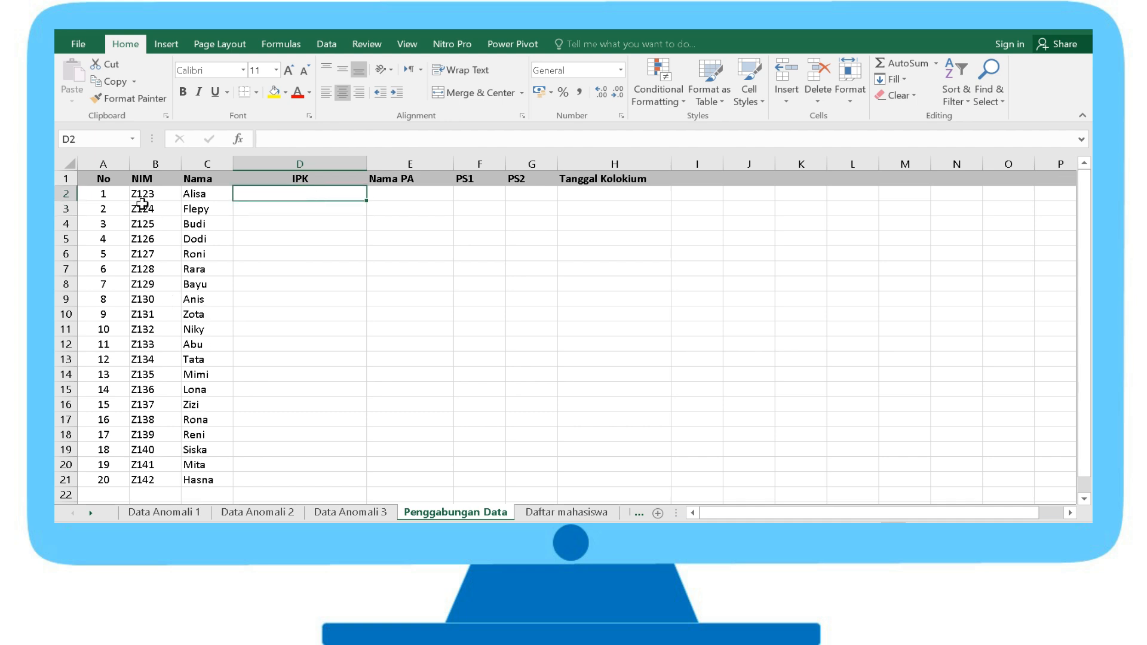
pyautogui.click(277, 253)
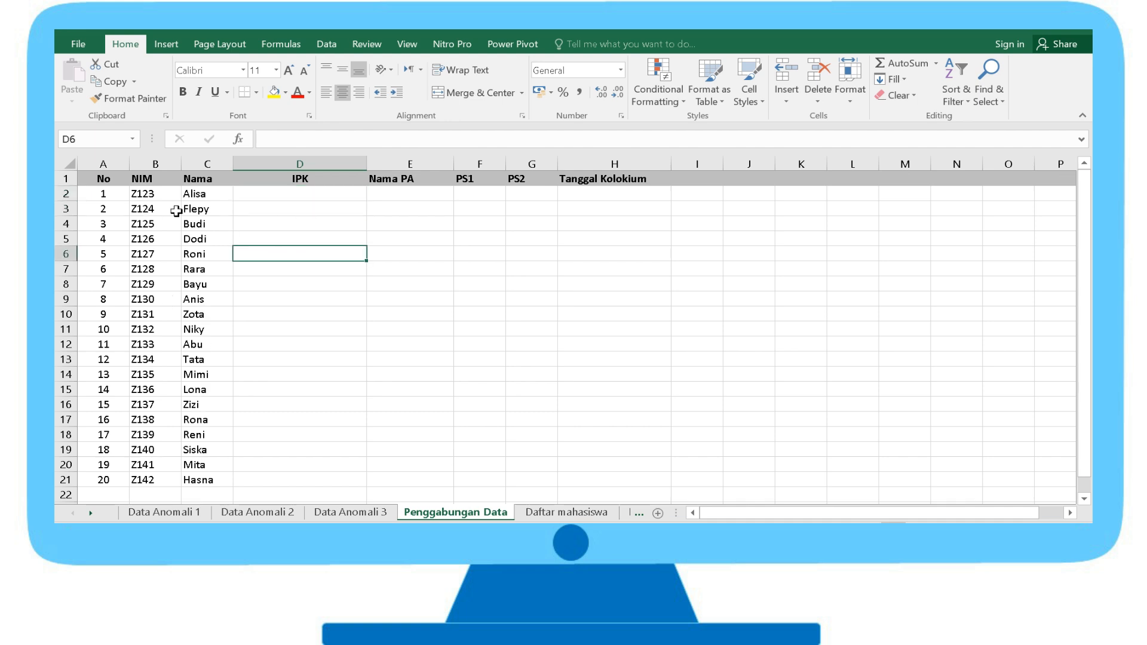
pyautogui.click(147, 197)
pyautogui.click(199, 198)
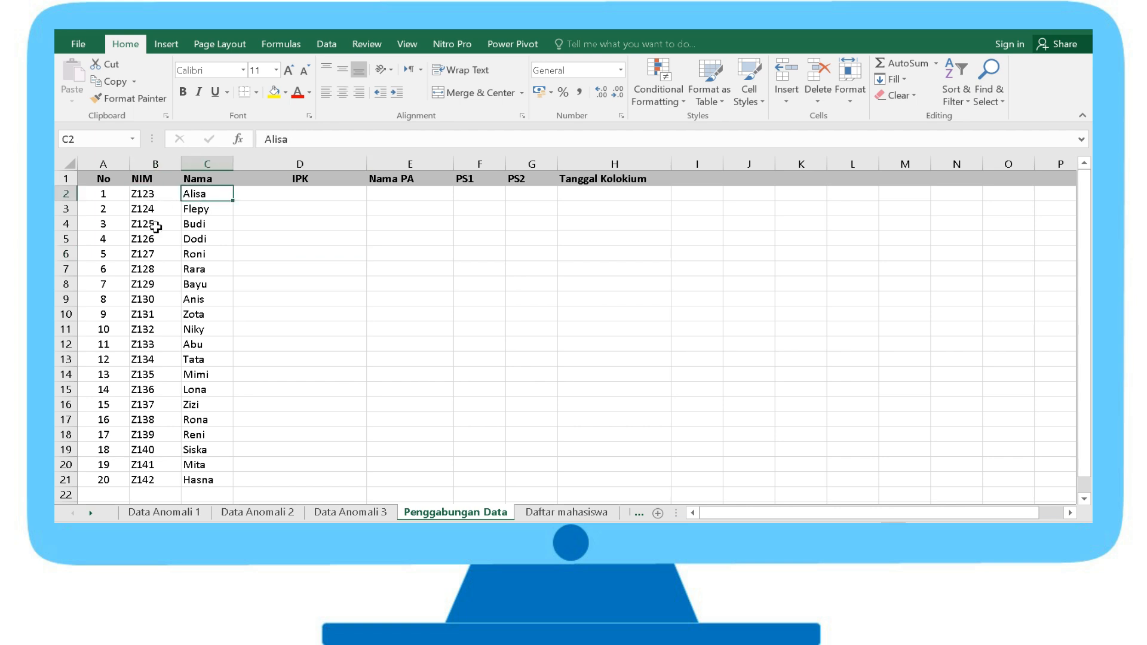
pyautogui.click(152, 196)
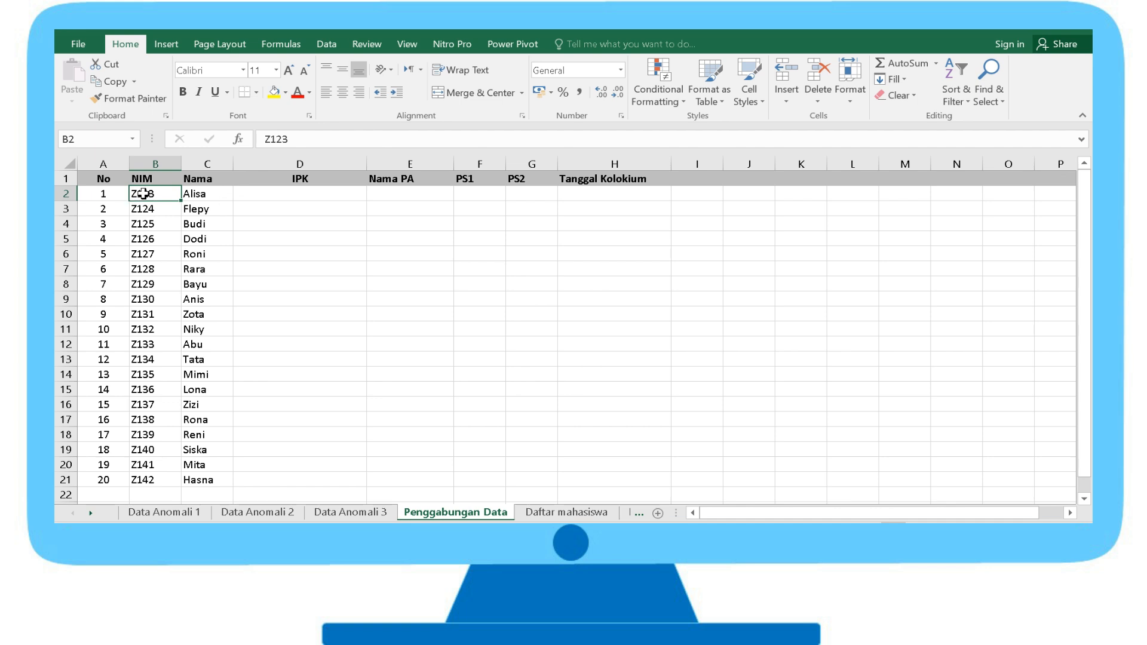
pyautogui.click(208, 213)
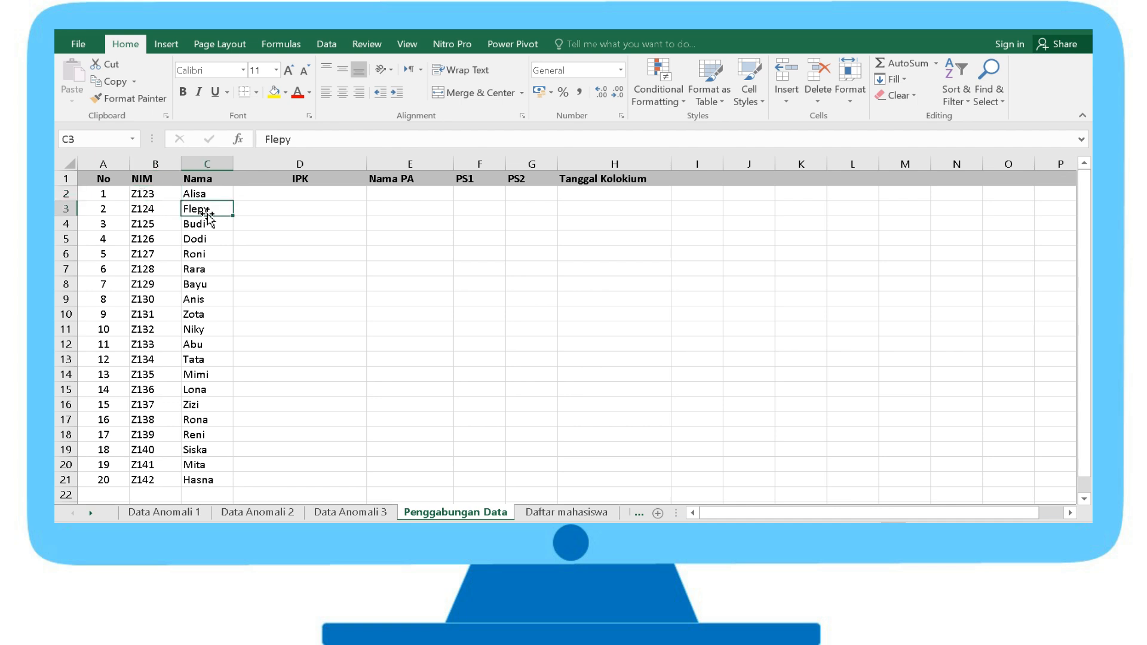
pyautogui.click(130, 193)
pyautogui.click(186, 191)
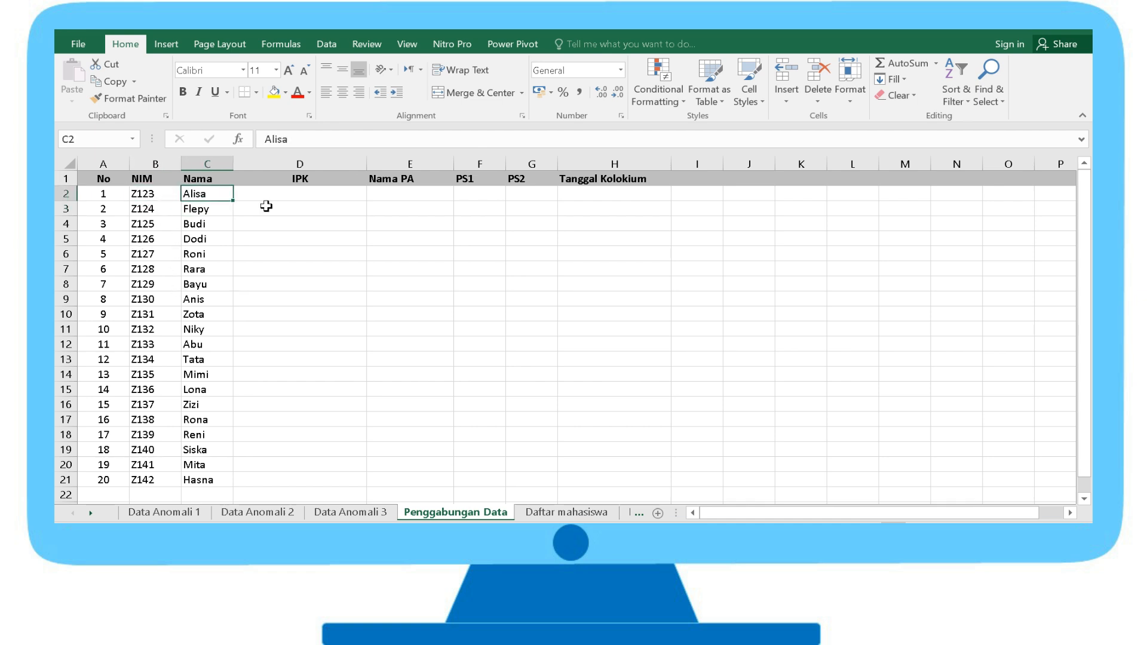
pyautogui.click(313, 193)
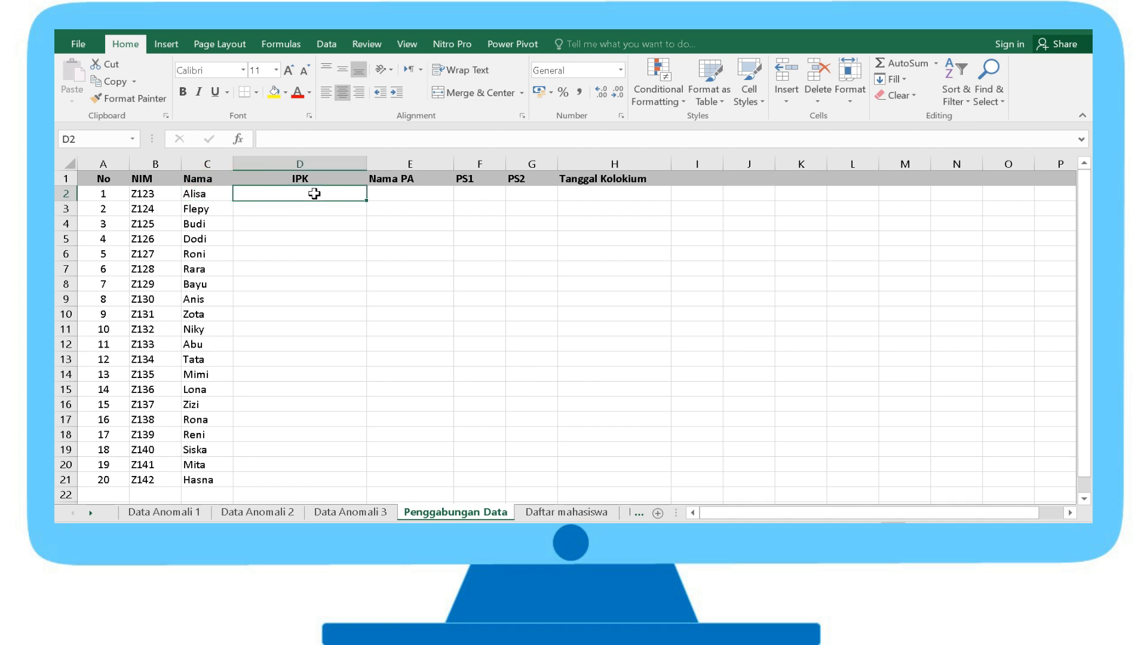
# Step: Compare the NIM and Nama order on the Daftar mahasiswa sheet with that on the Penggabungan Data sheet
pyautogui.click(564, 514)
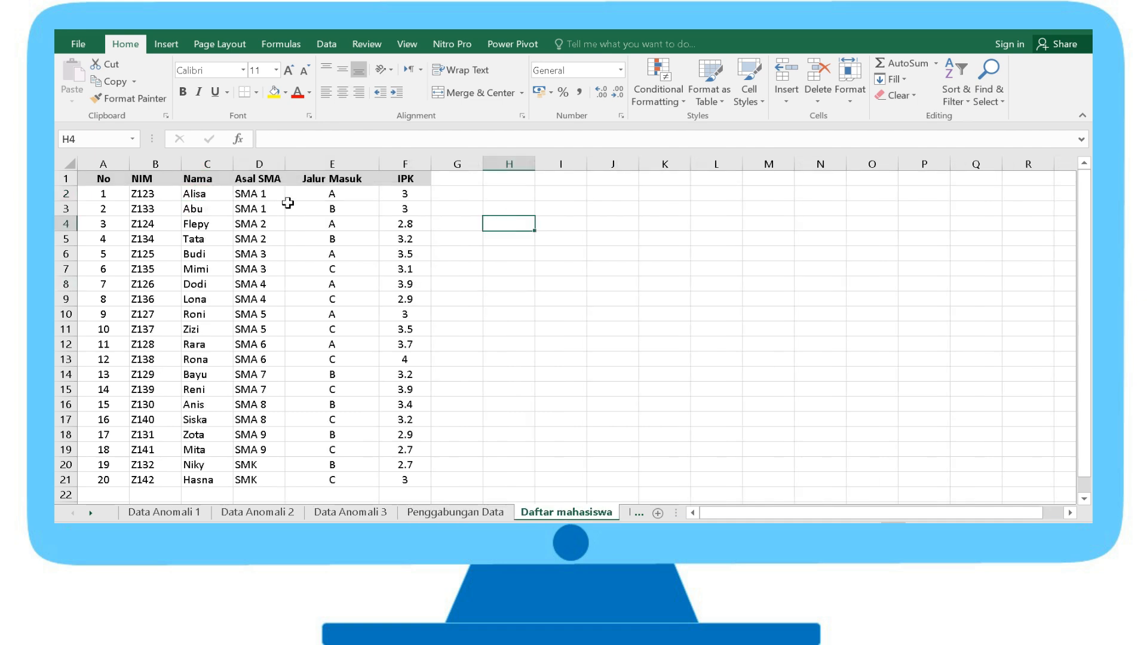
pyautogui.click(206, 195)
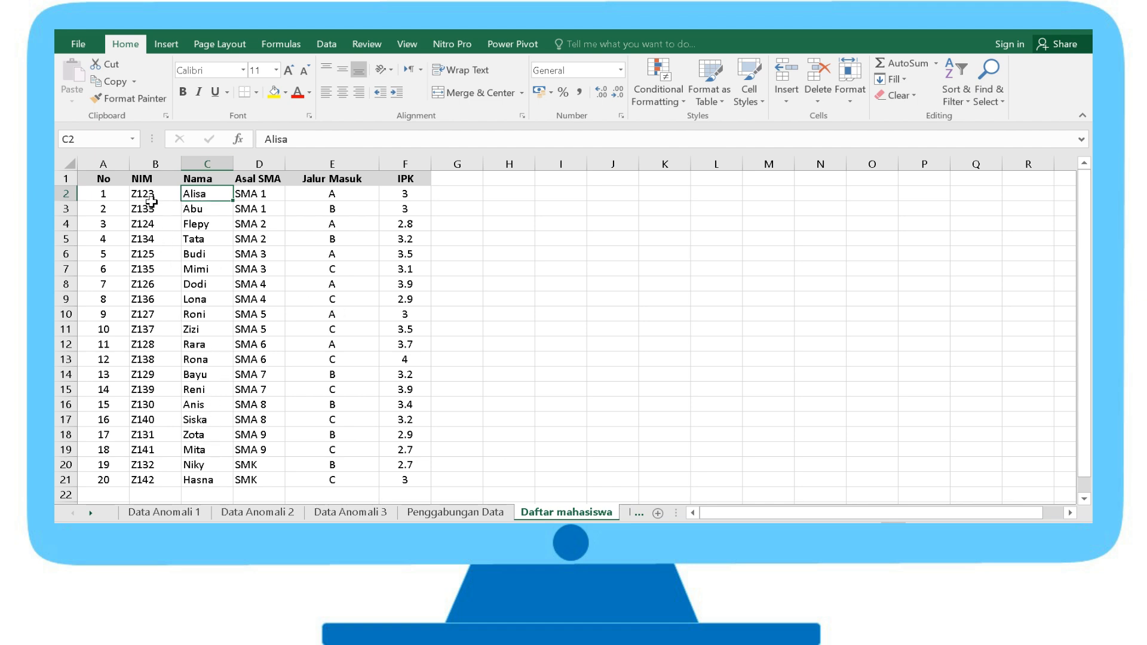
pyautogui.moveTo(143, 177); pyautogui.dragTo(138, 481)
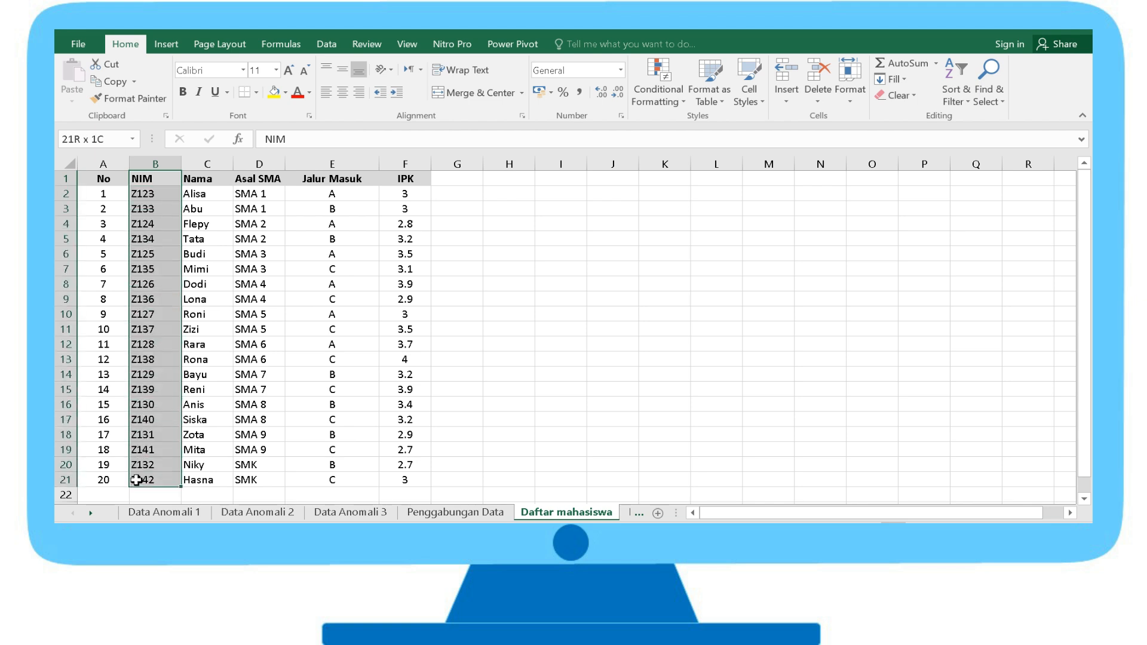
pyautogui.click(433, 512)
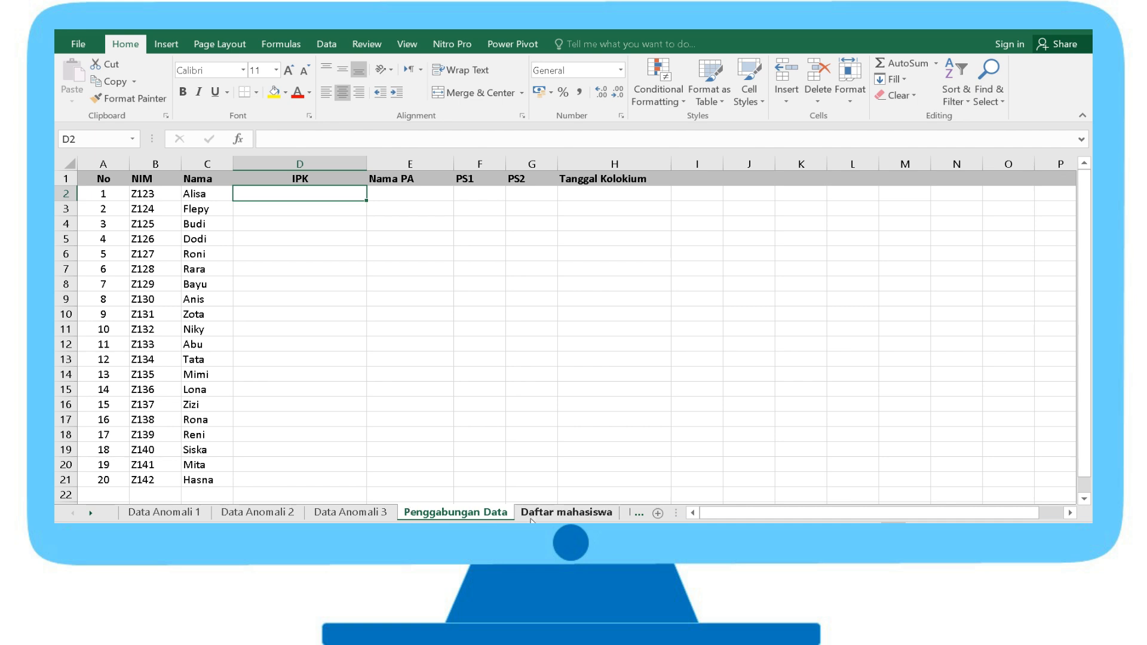
pyautogui.click(566, 512)
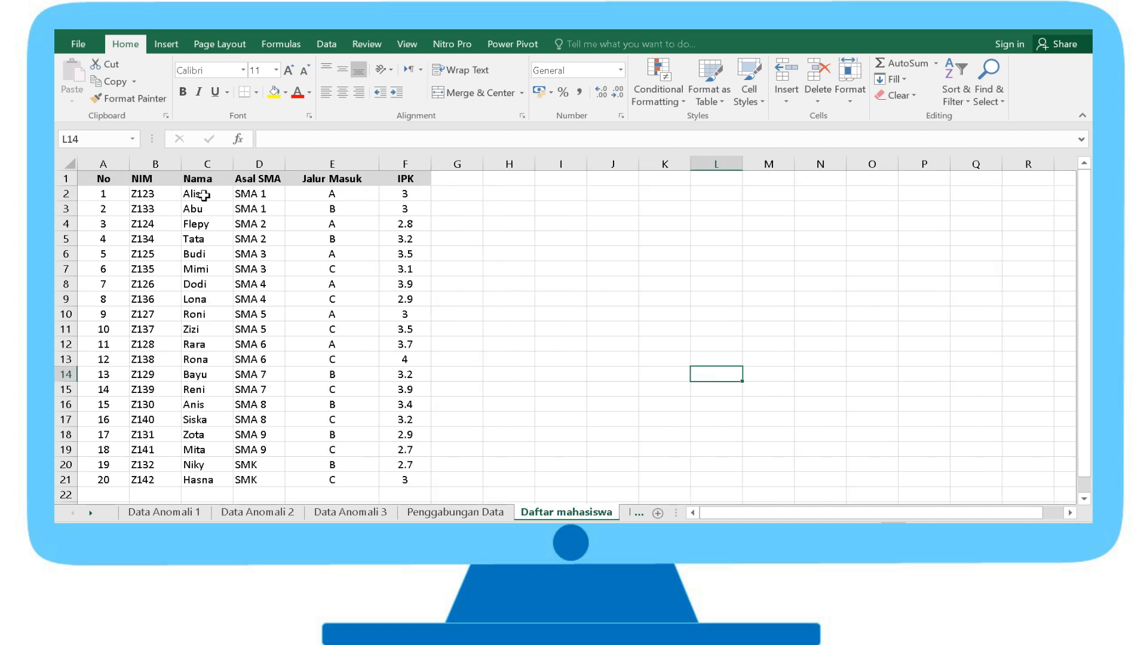
pyautogui.click(202, 213)
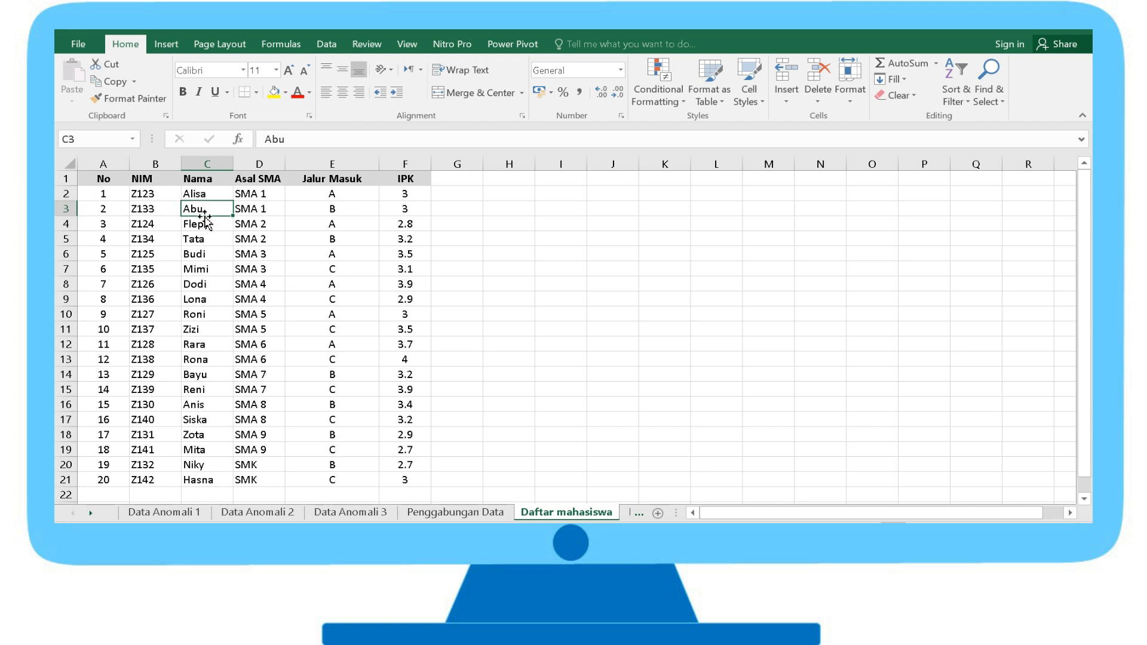
# Step: Review the order of the first NIM and Nama entries on the Penggabungan Data sheet
pyautogui.click(490, 512)
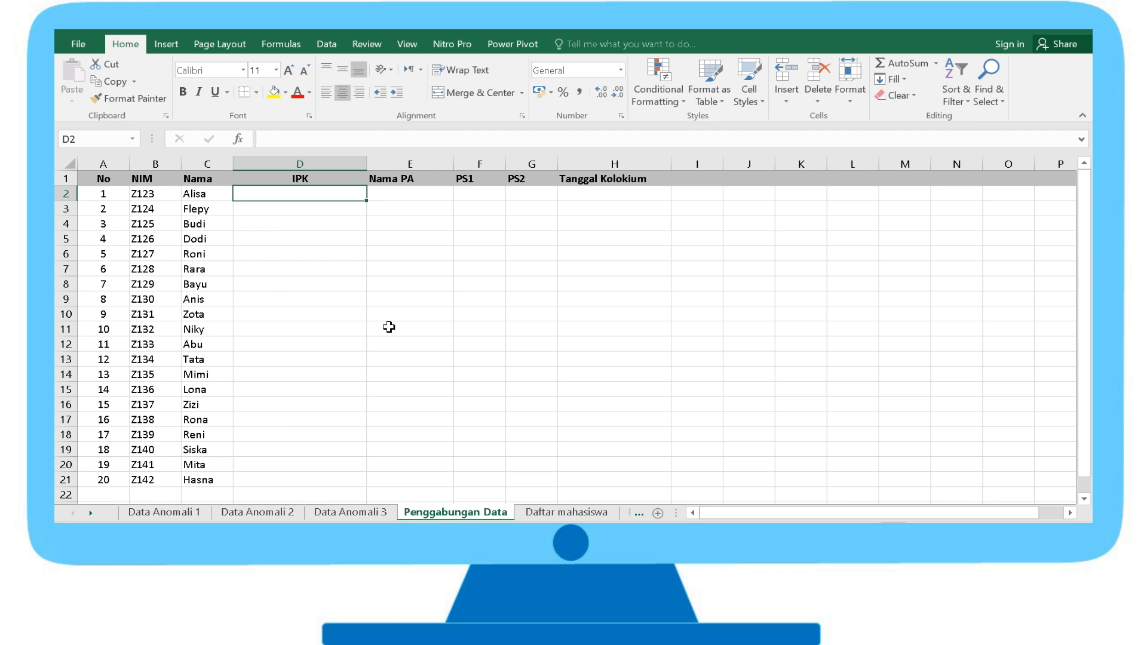
pyautogui.click(213, 194)
pyautogui.click(173, 209)
pyautogui.click(205, 220)
pyautogui.click(210, 196)
pyautogui.click(230, 213)
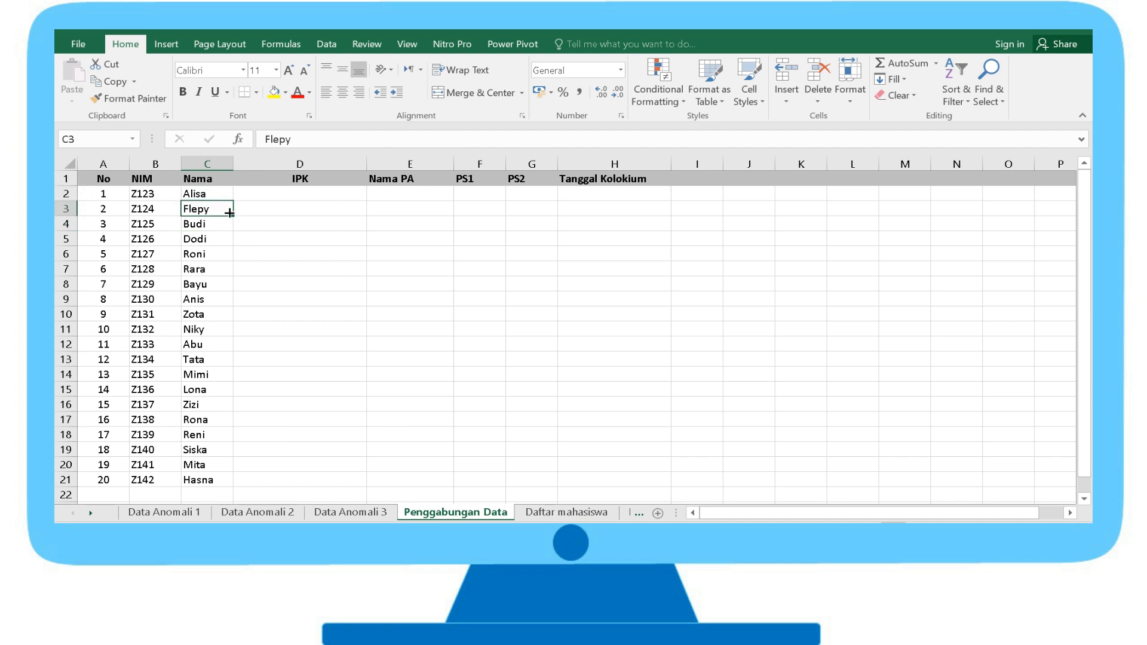
# Step: Copy the IPK values in F2:F21 of the Daftar mahasiswa sheet into the Penggabungan Data IPK column, starting at D2
pyautogui.click(533, 512)
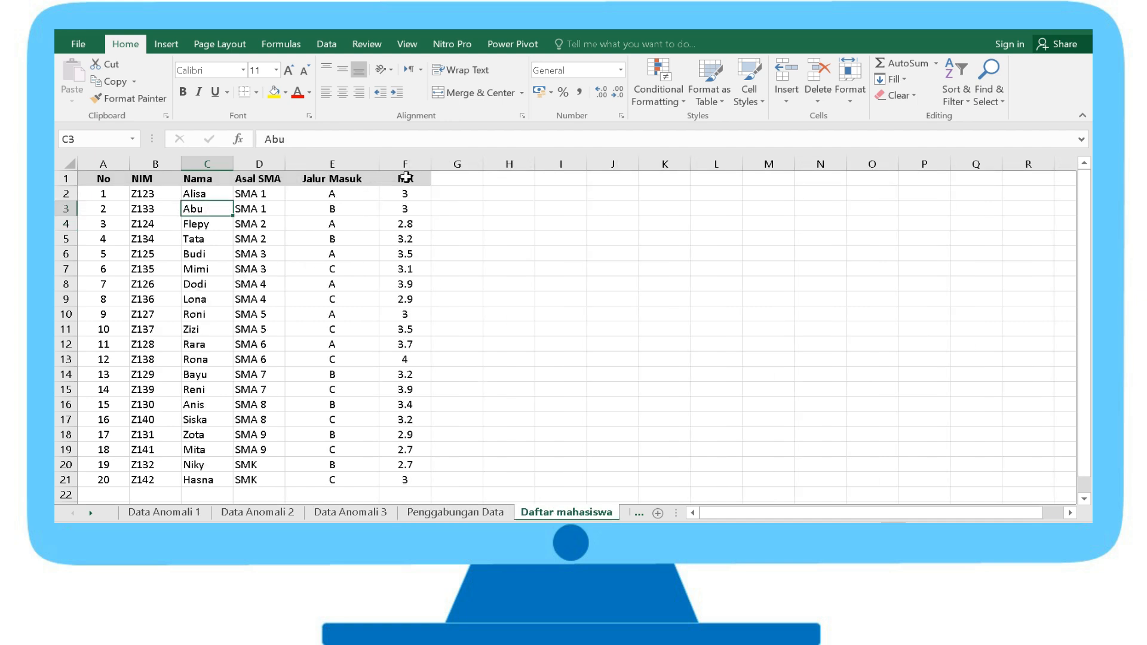
pyautogui.moveTo(405, 195); pyautogui.dragTo(405, 481)
pyautogui.hotkey('ctrl', 'c')
pyautogui.click(455, 515)
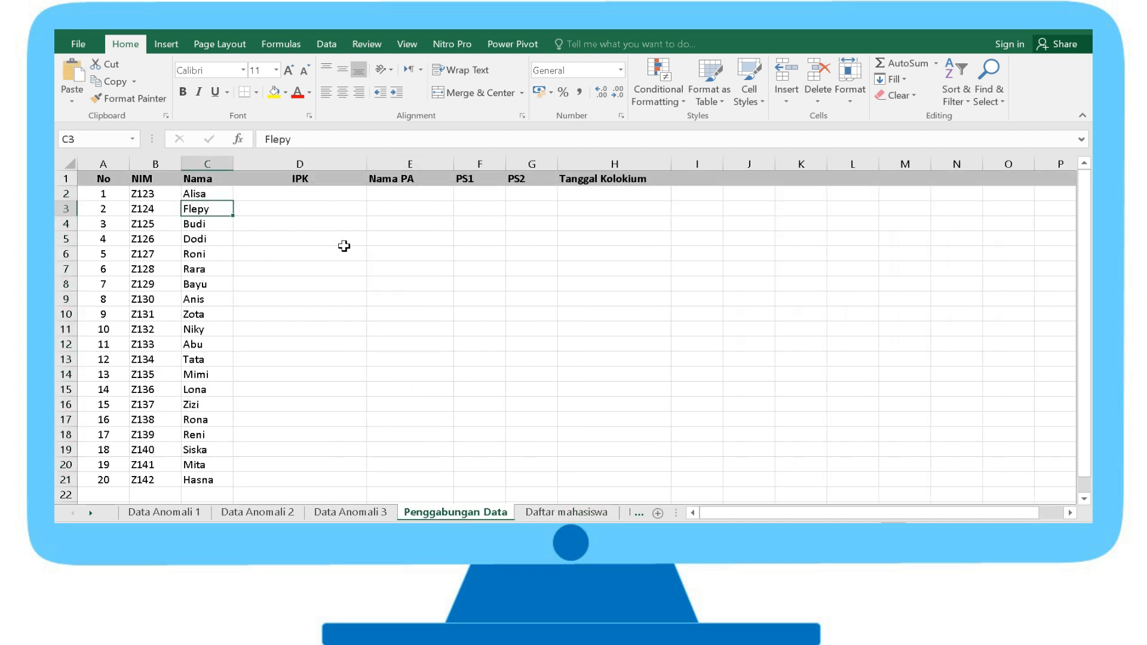
pyautogui.click(289, 195)
pyautogui.hotkey('ctrl', 'v')
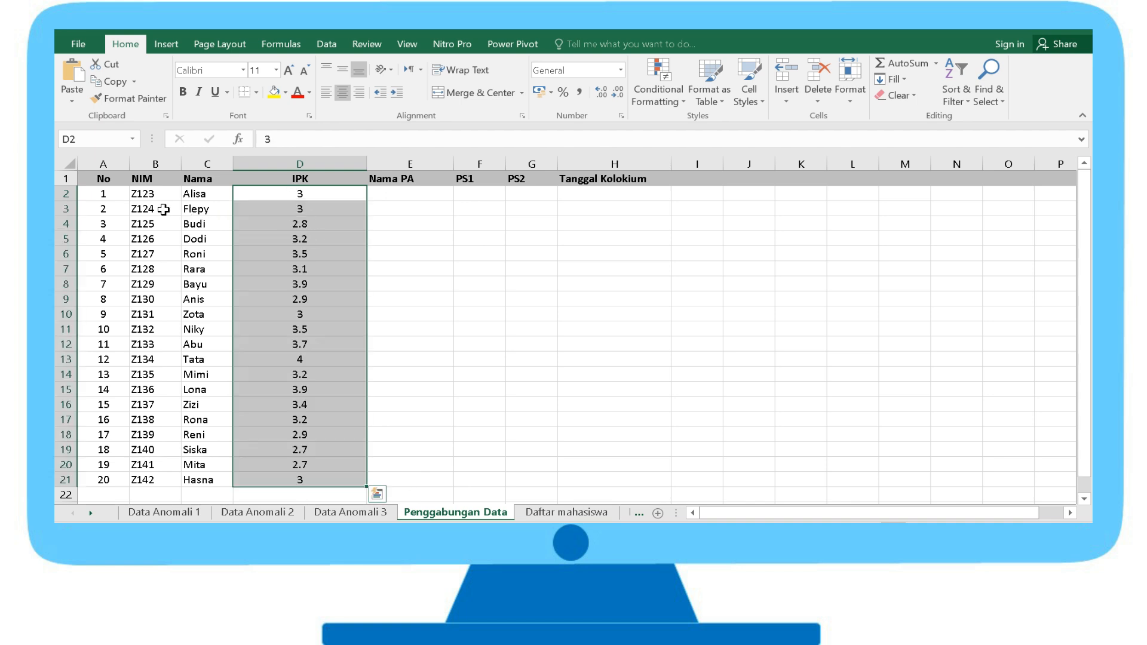
# Step: Compare the pasted IPK for the second student with that student's IPK on the Daftar mahasiswa sheet
pyautogui.click(299, 207)
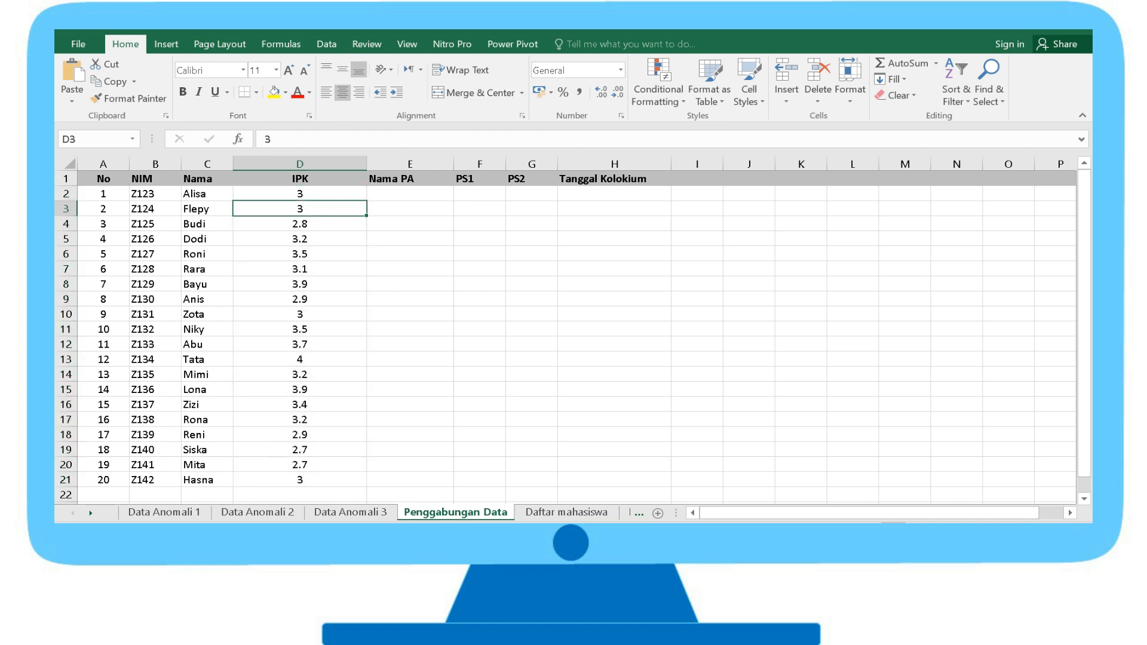
pyautogui.click(566, 512)
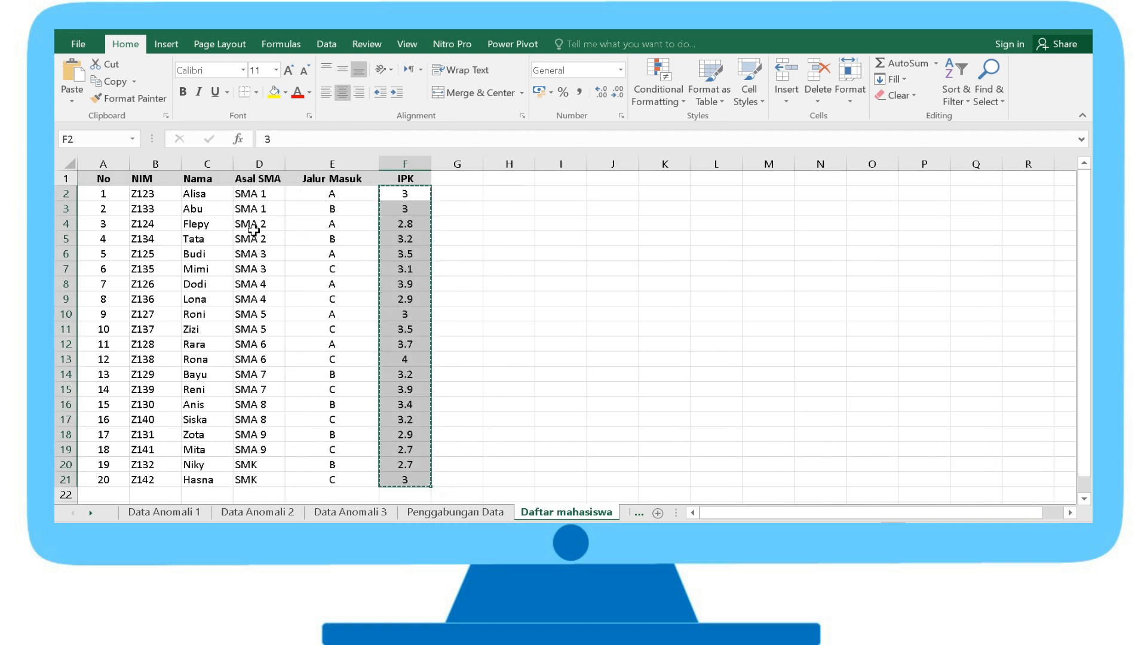
pyautogui.click(412, 226)
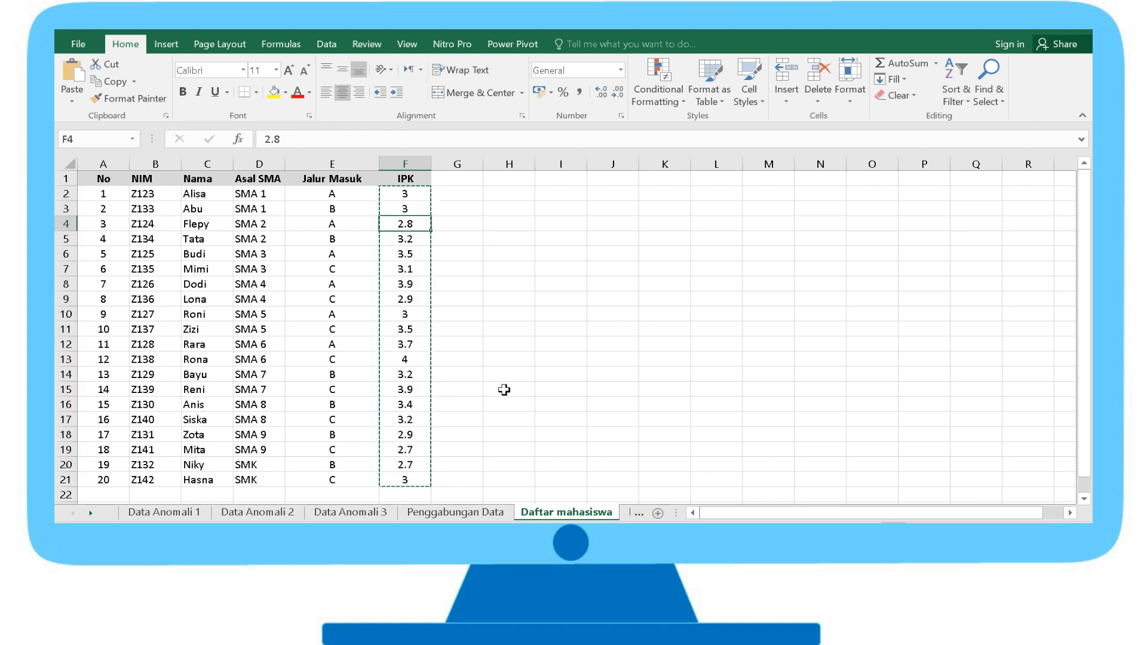
# Step: Undo the pasting of the IPK values on the Penggabungan Data sheet
pyautogui.click(455, 512)
pyautogui.moveTo(321, 194); pyautogui.dragTo(324, 311)
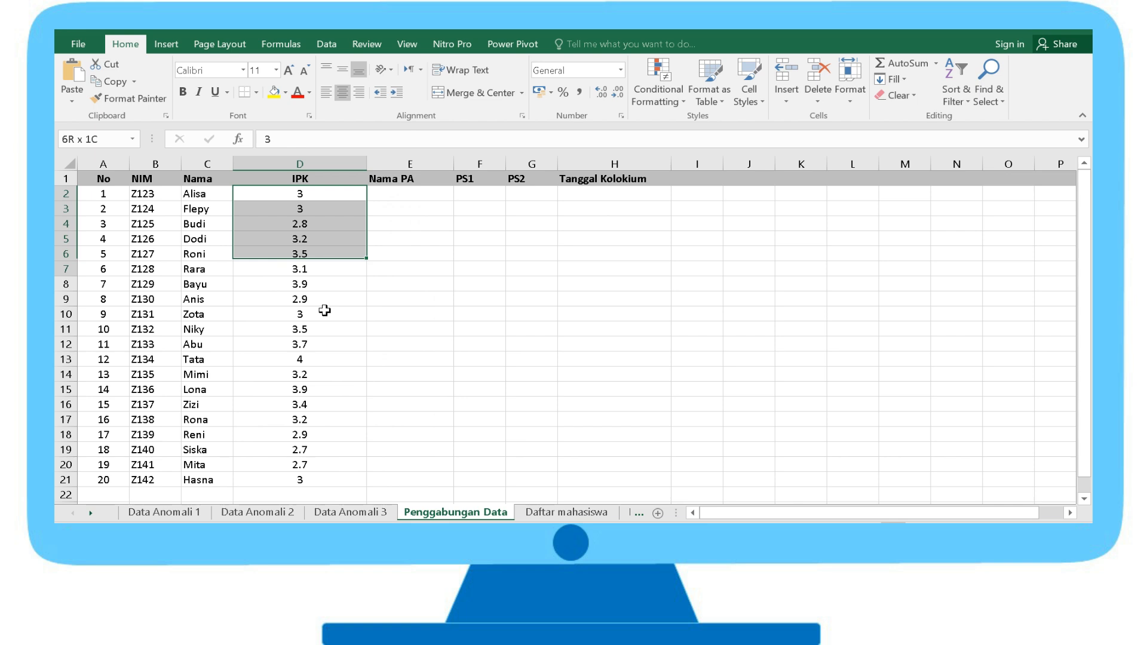
pyautogui.hotkey('ctrl', 'z')
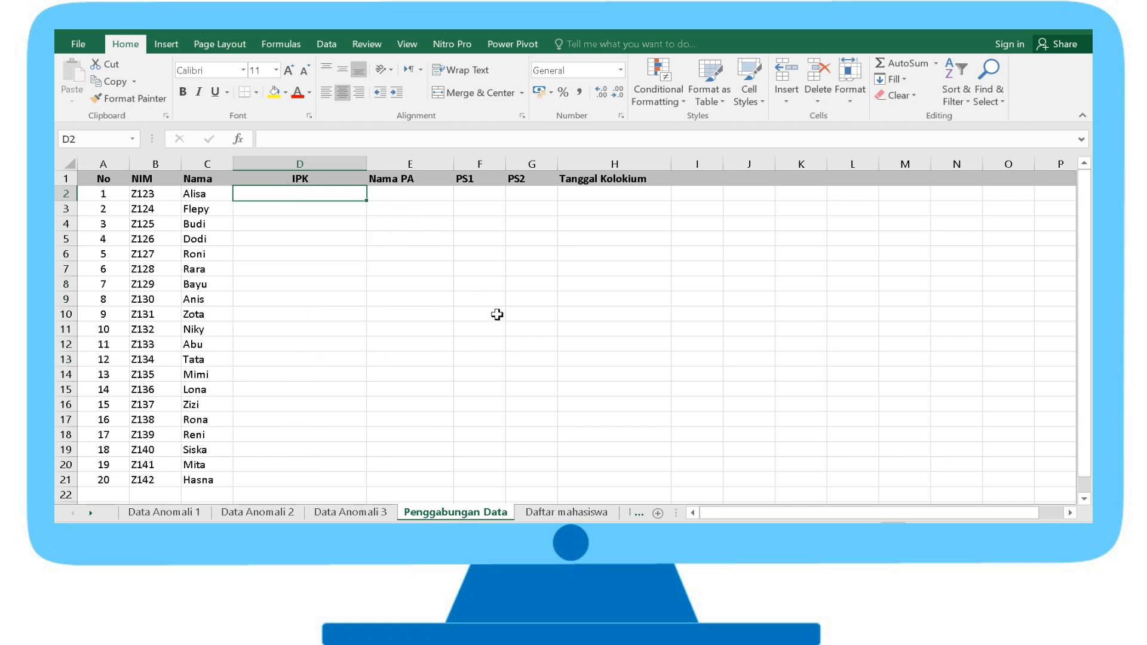
# Step: Start a VLOOKUP formula in D2 of the IPK column with the NIM in B2 as the lookup value
pyautogui.write('=')
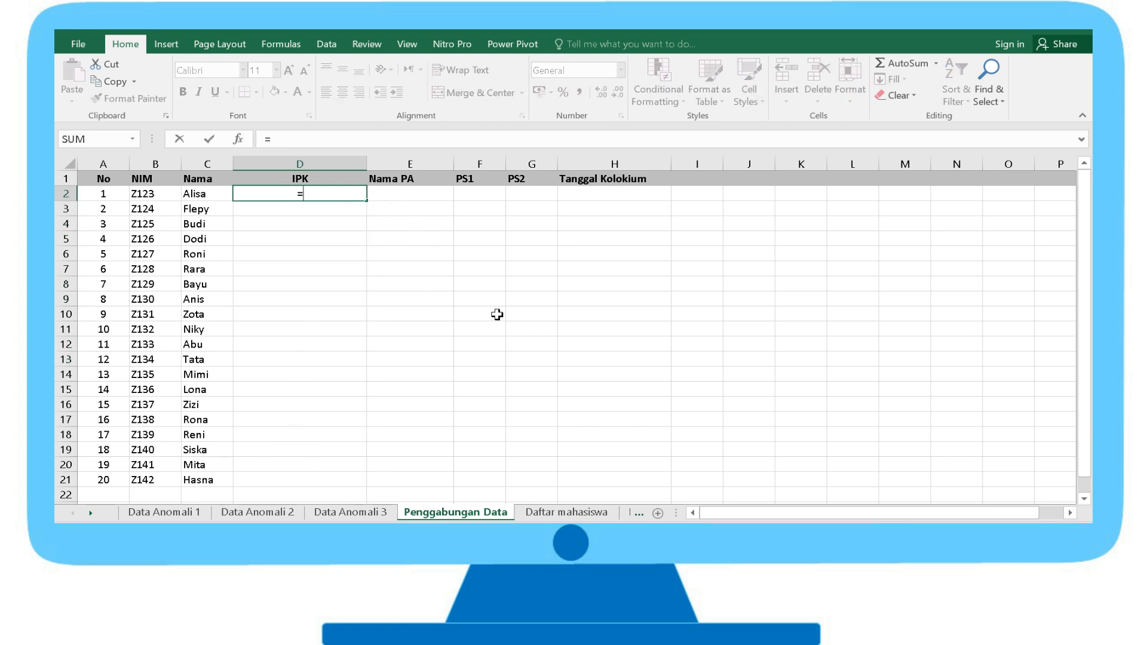
pyautogui.write('vlookup')
pyautogui.press('Tab')
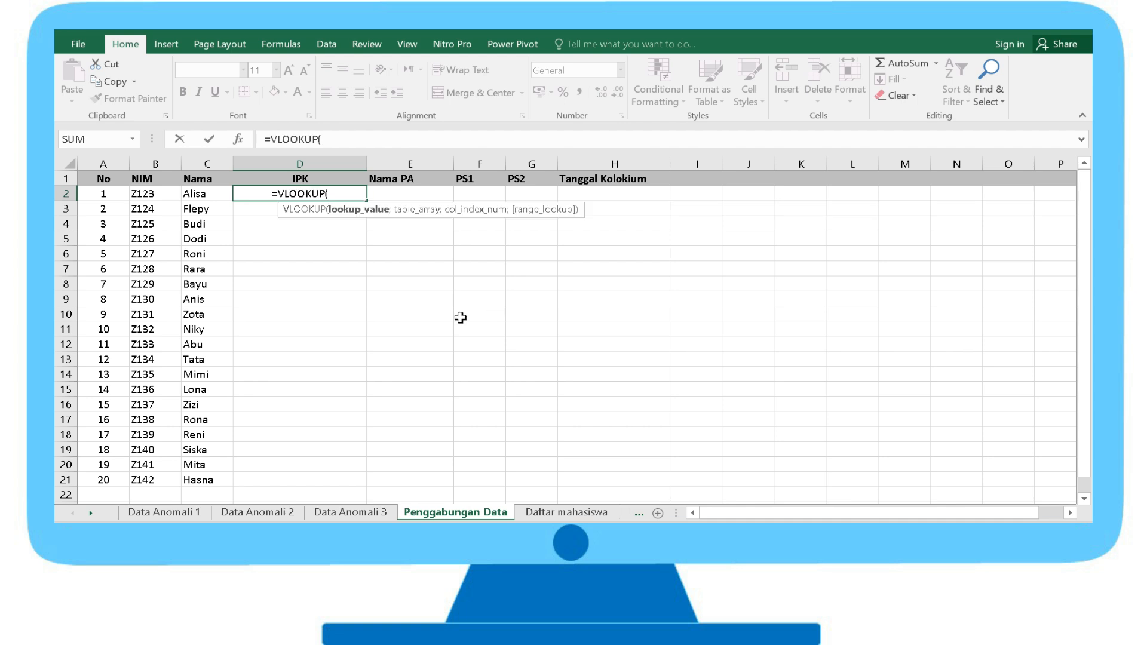
pyautogui.click(150, 193)
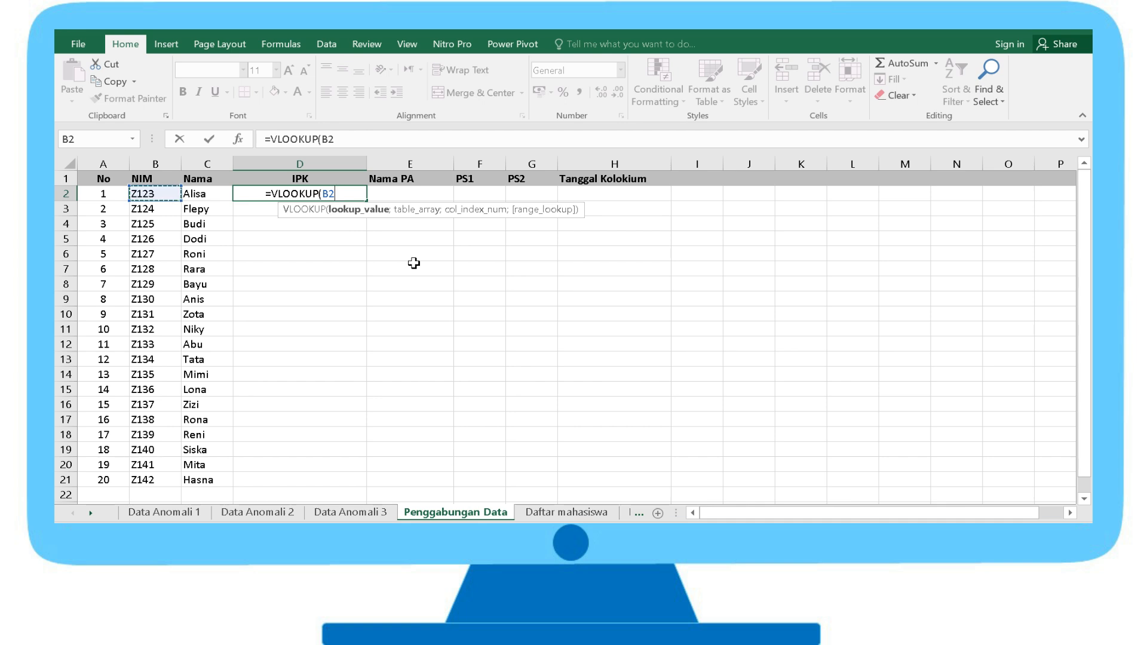
# Step: Set the formula's table array to the absolute range $B$2:$F$21 on the Daftar mahasiswa sheet
pyautogui.write(';')
pyautogui.click(565, 513)
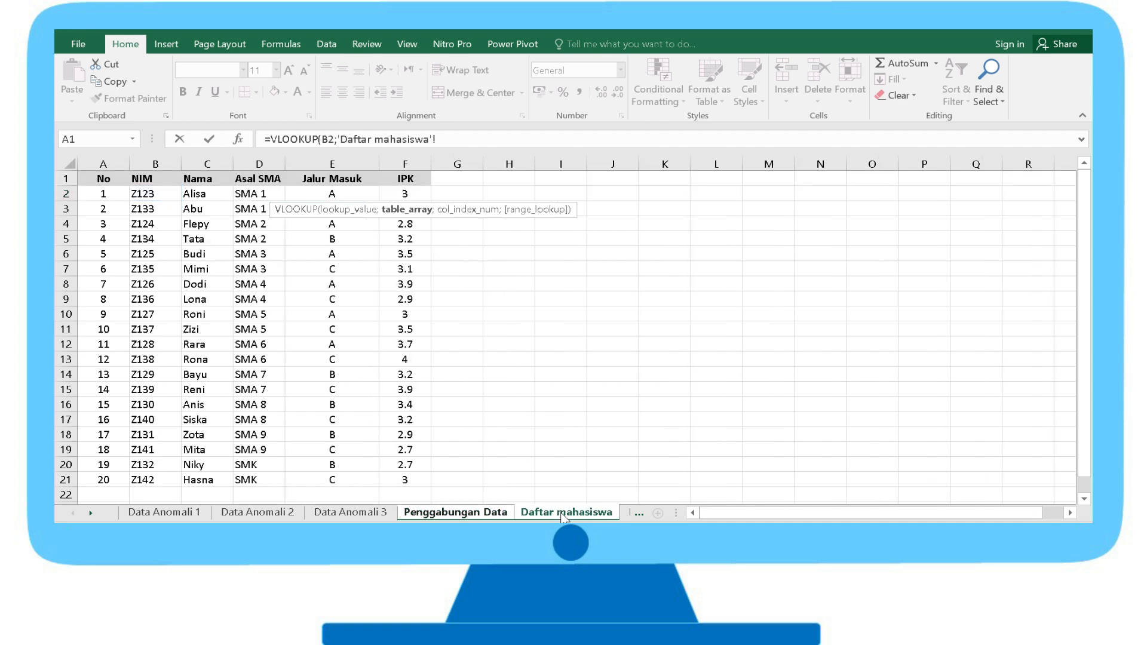
pyautogui.press('BackSpace')
pyautogui.click(135, 175)
pyautogui.moveTo(153, 191); pyautogui.dragTo(389, 479)
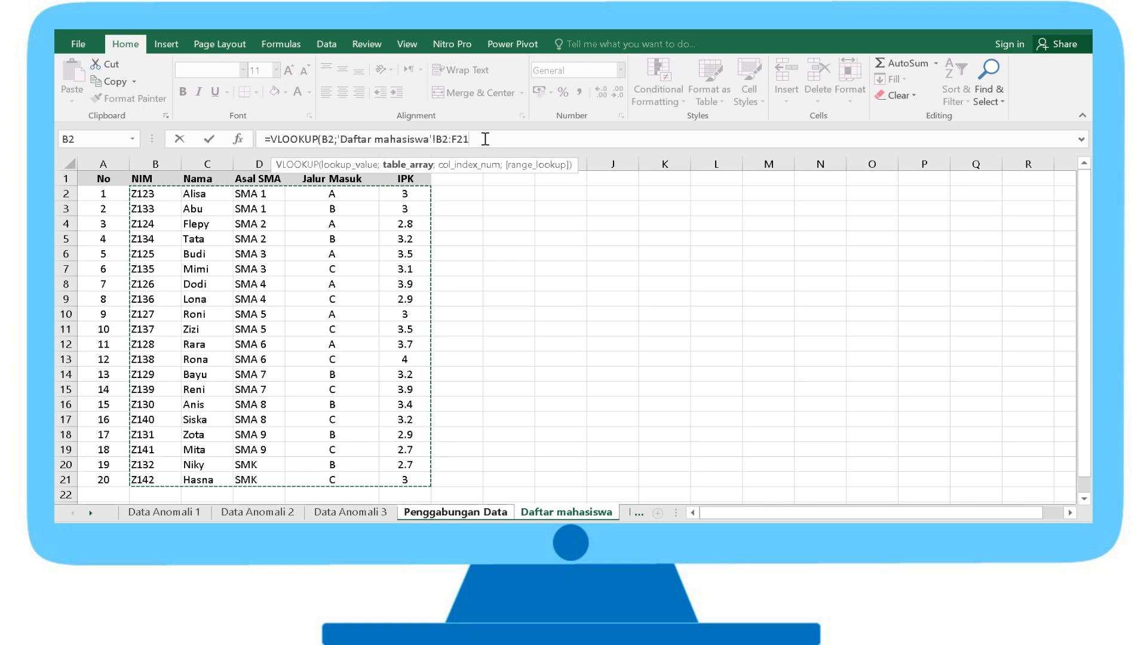
pyautogui.press('F4')
# Step: Complete the VLOOKUP formula with column index 5 and an exact match (FALSE)
pyautogui.write(';')
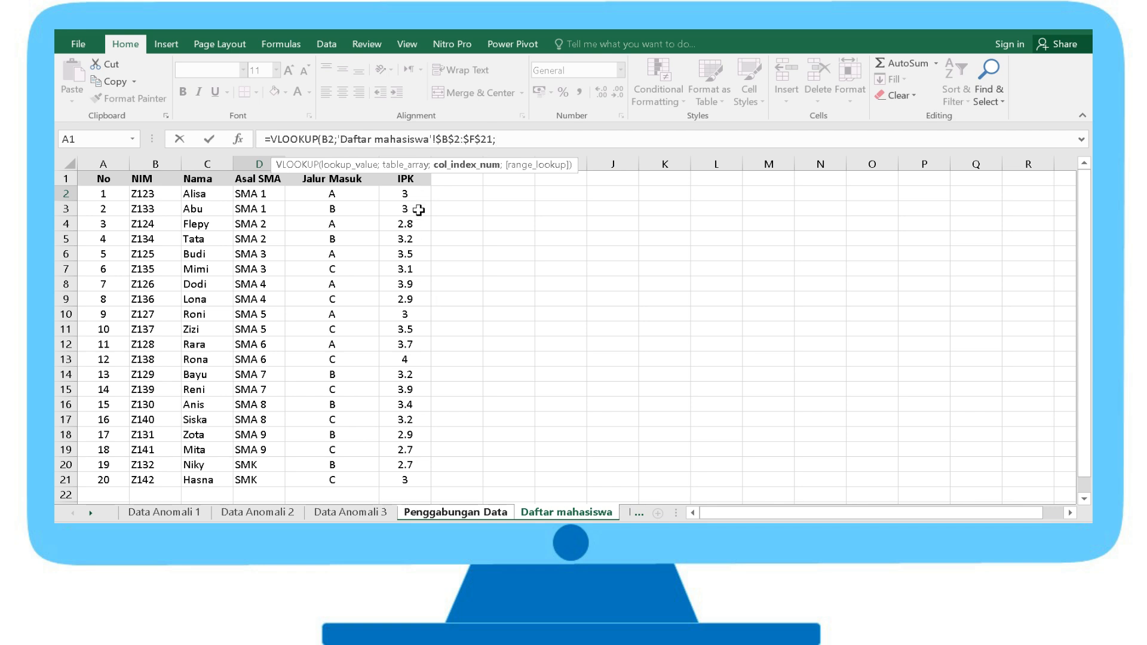
pyautogui.write('5;')
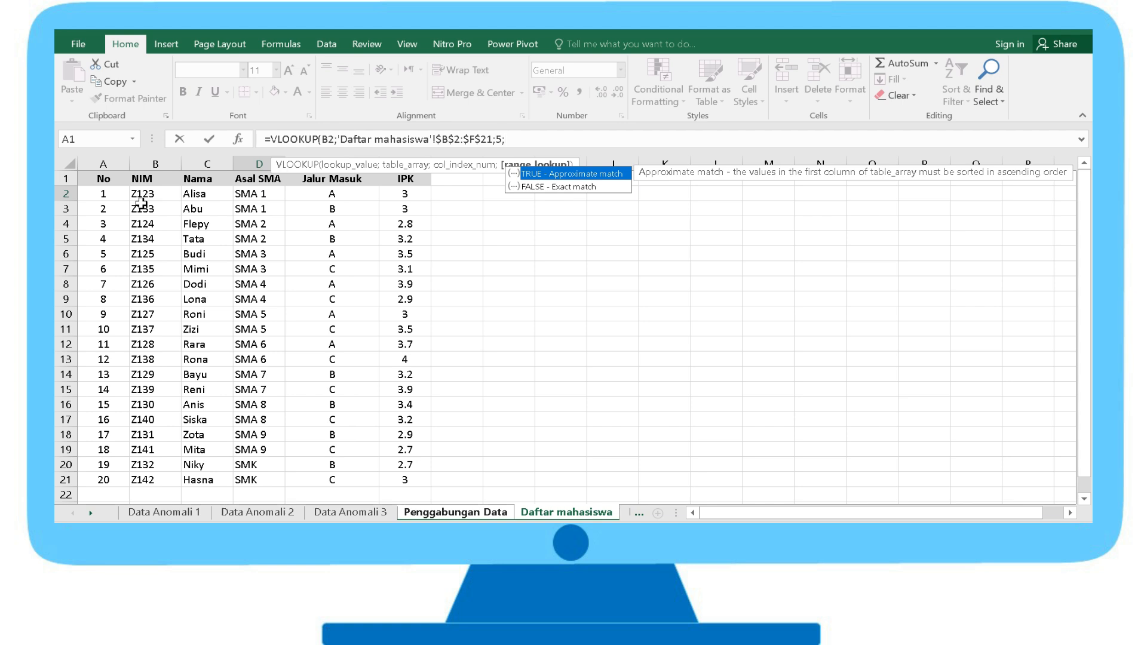
pyautogui.click(539, 188)
pyautogui.doubleClick(539, 188)
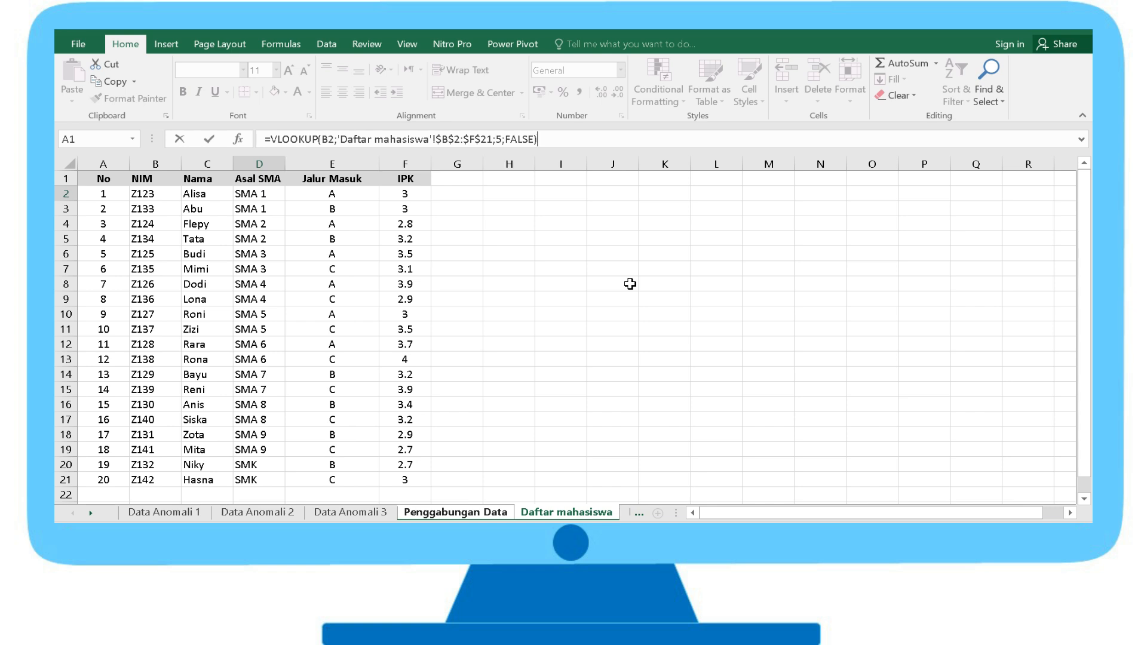
pyautogui.press('Return')
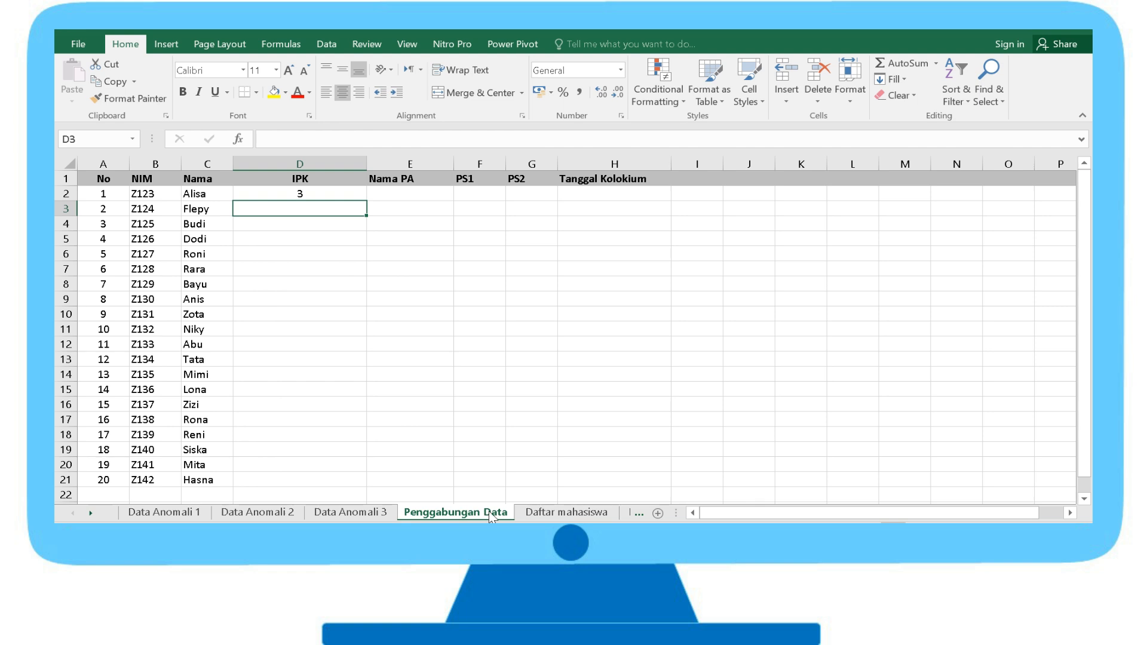
# Step: Fill the VLOOKUP formula from D2 down the IPK column to D21
pyautogui.click(320, 192)
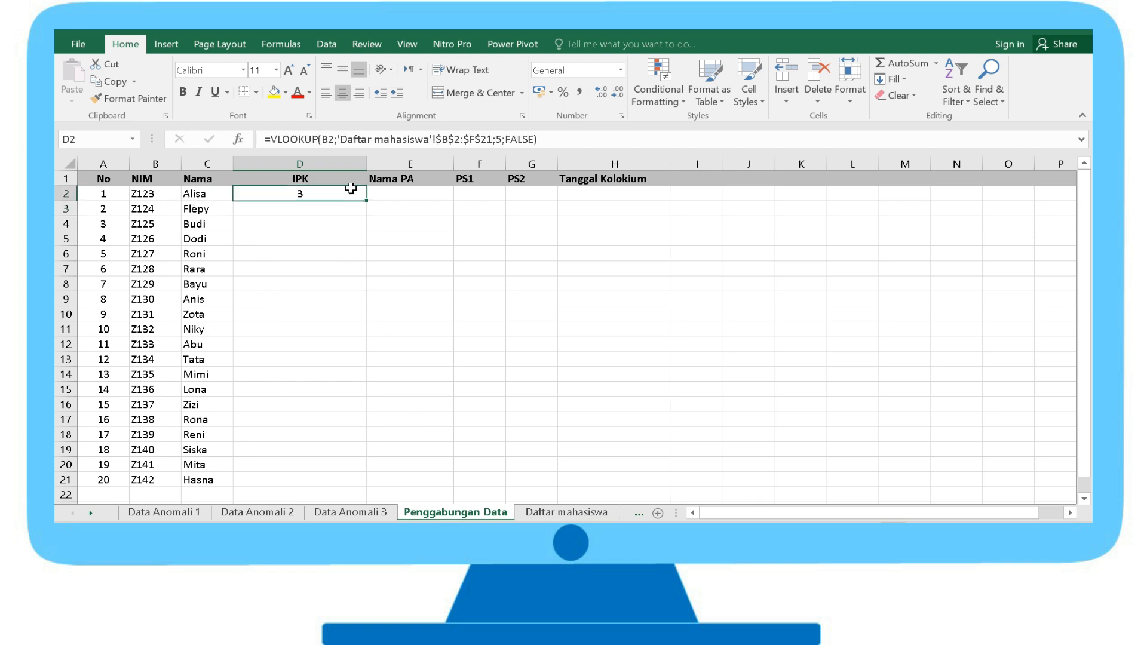
pyautogui.doubleClick(368, 201)
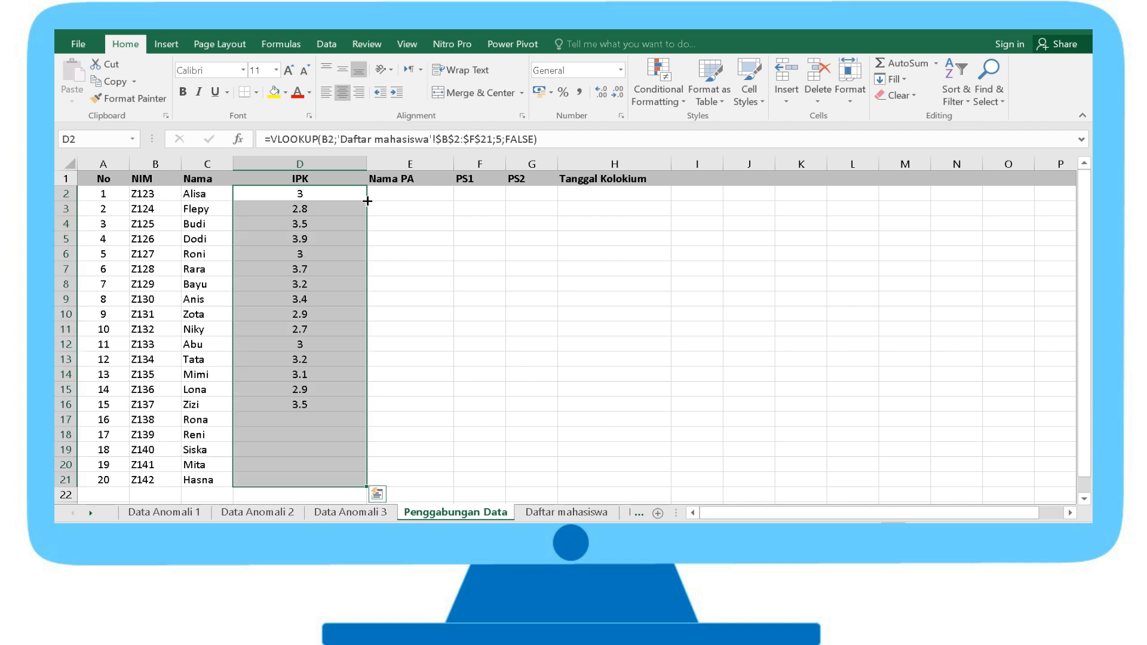
pyautogui.click(356, 194)
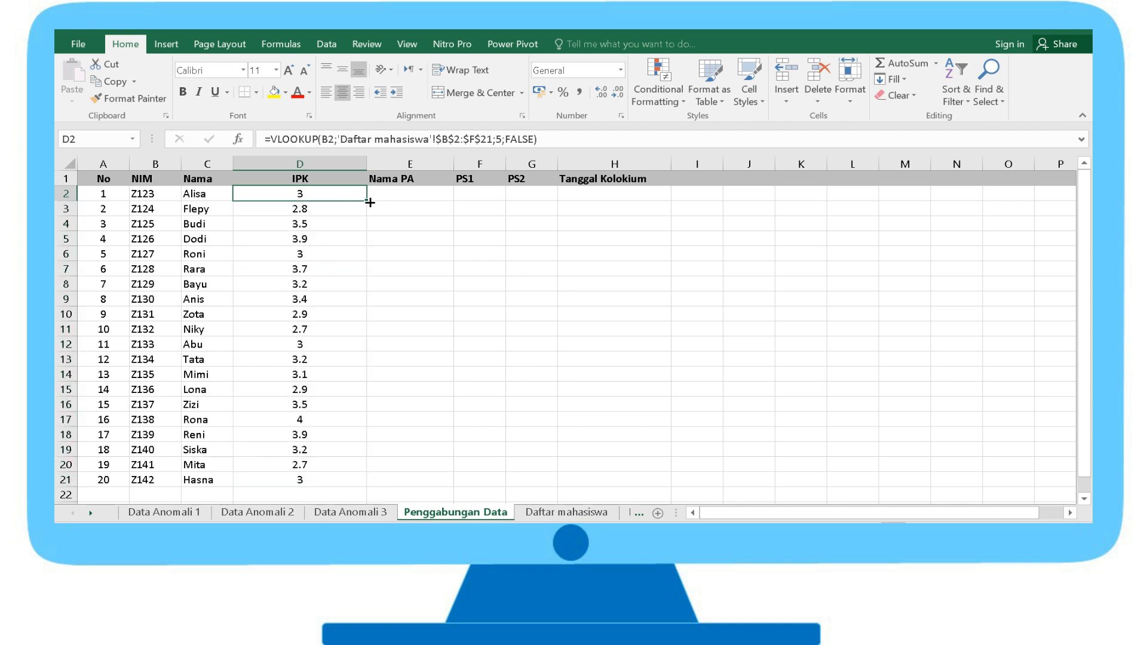
pyautogui.moveTo(367, 202); pyautogui.dragTo(368, 488)
pyautogui.doubleClick(367, 201)
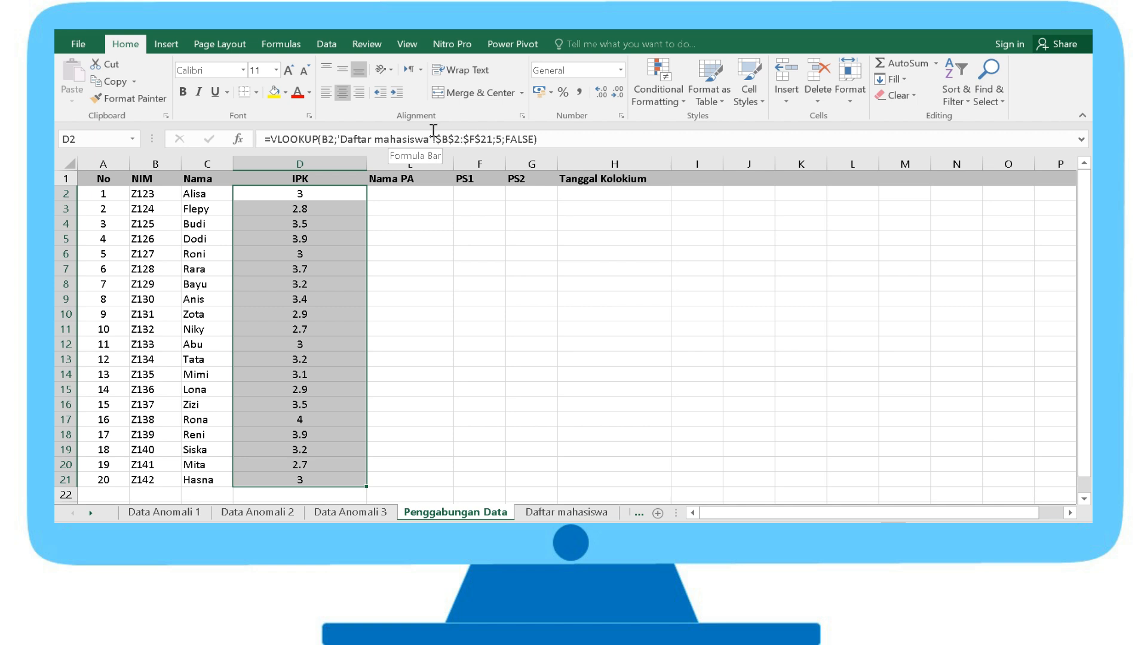
# Step: Examine the filled IPK formulas in D2 through D6, comparing their lookup cells and the locked table range
pyautogui.click(313, 208)
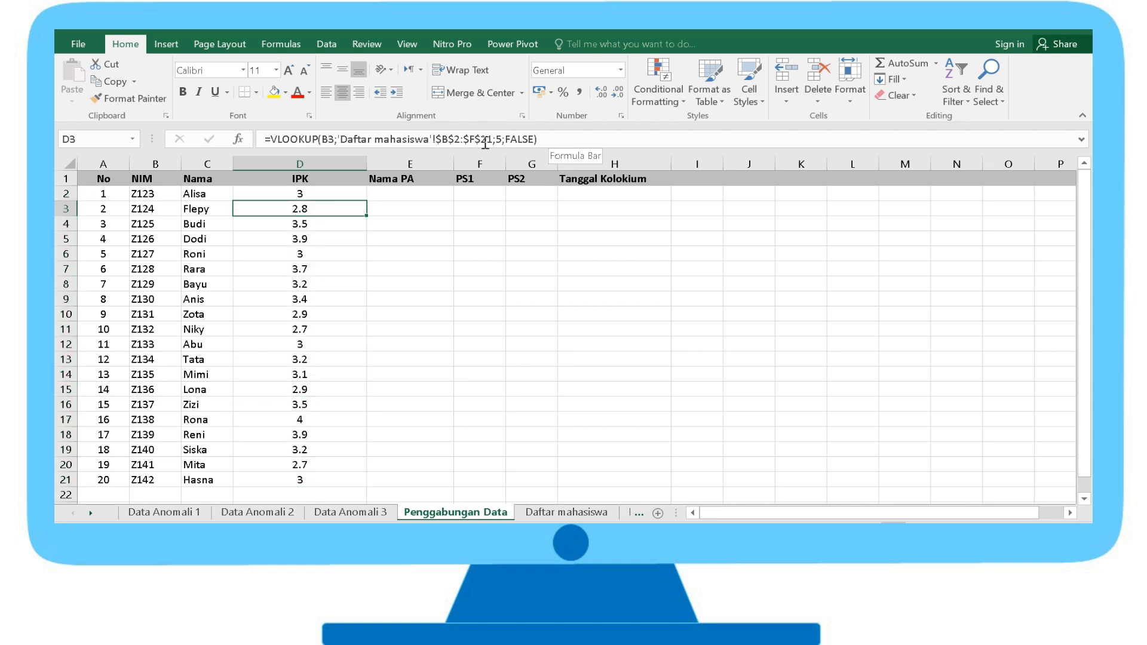
pyautogui.click(316, 224)
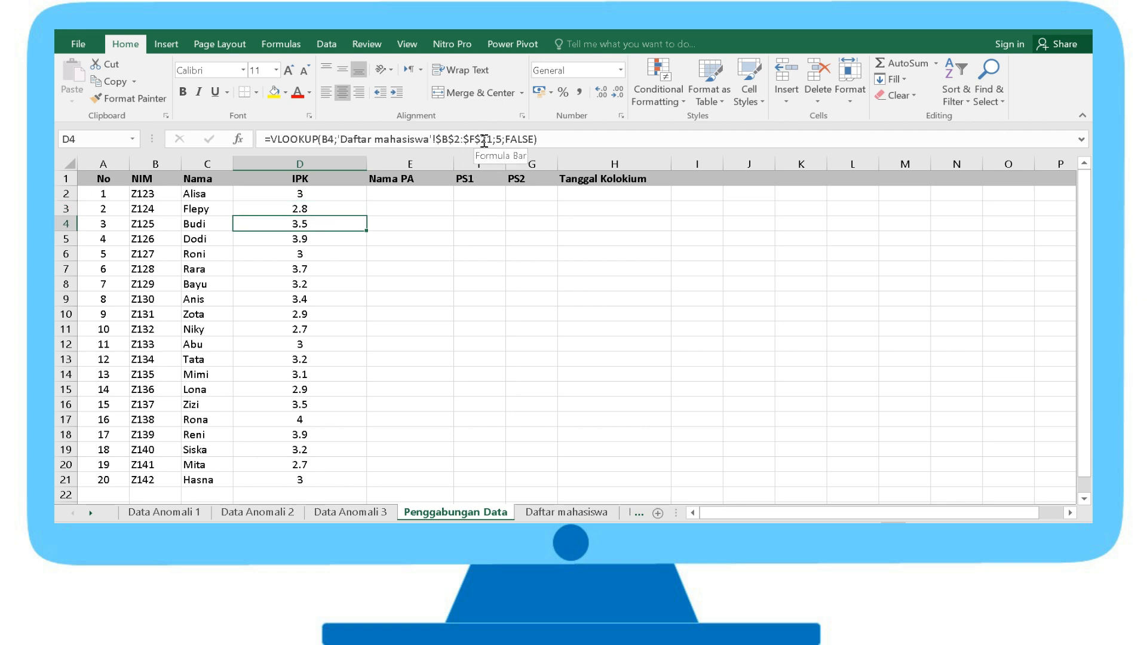
pyautogui.click(326, 253)
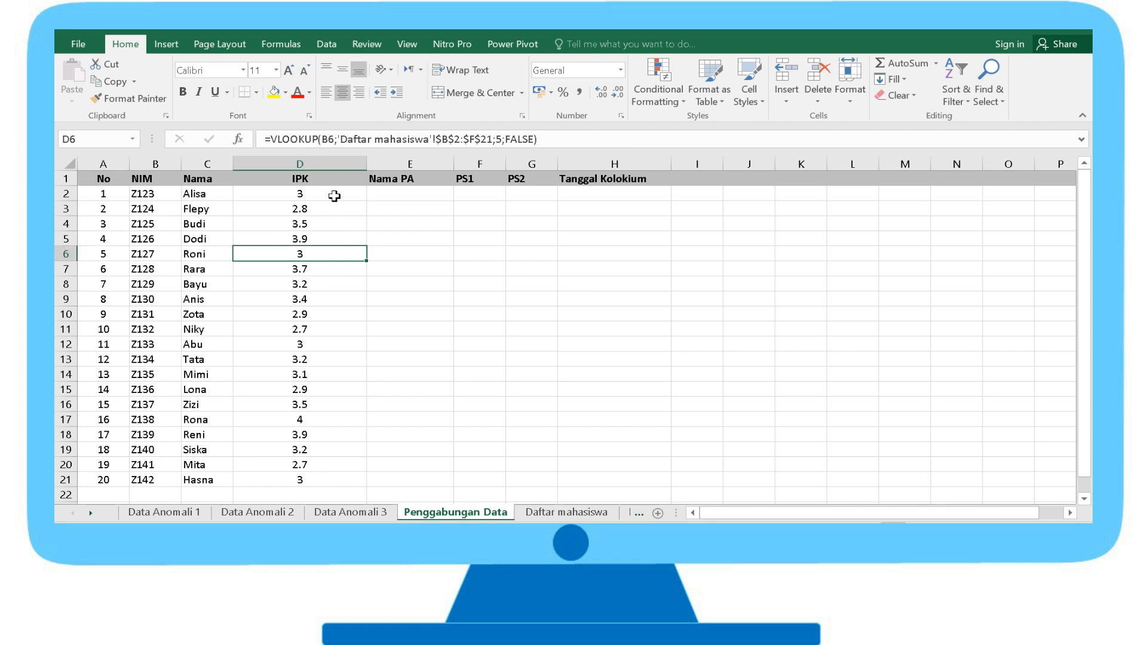
pyautogui.press('Up')
pyautogui.press('Up')
pyautogui.press('Up')
pyautogui.press('Up')
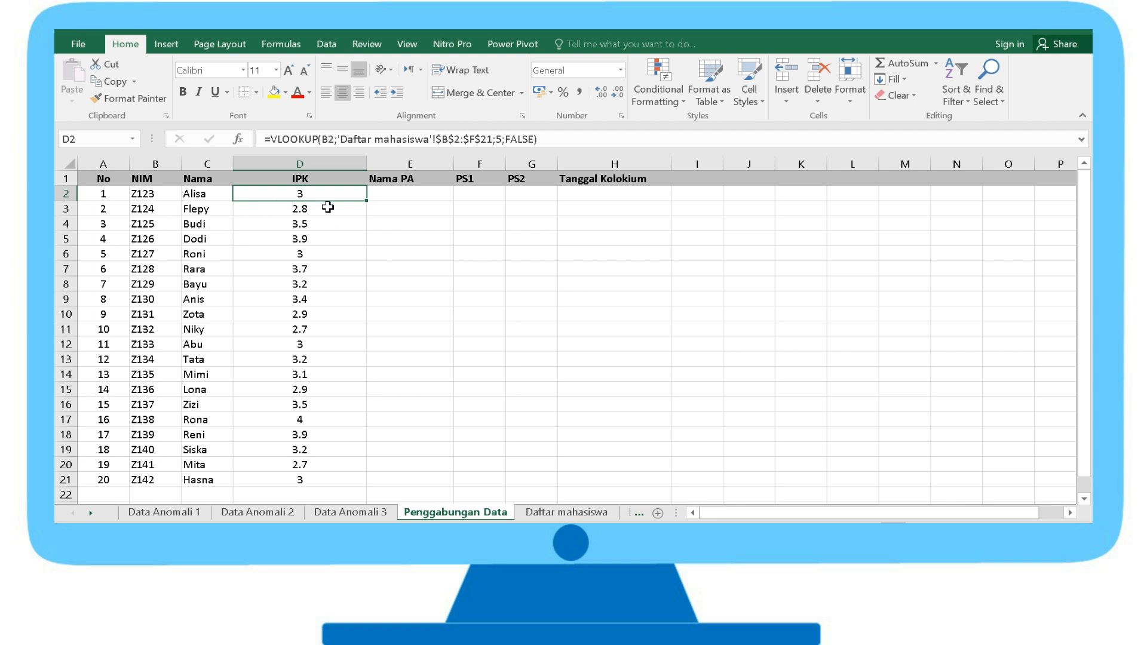
pyautogui.press('Down')
pyautogui.press('Down')
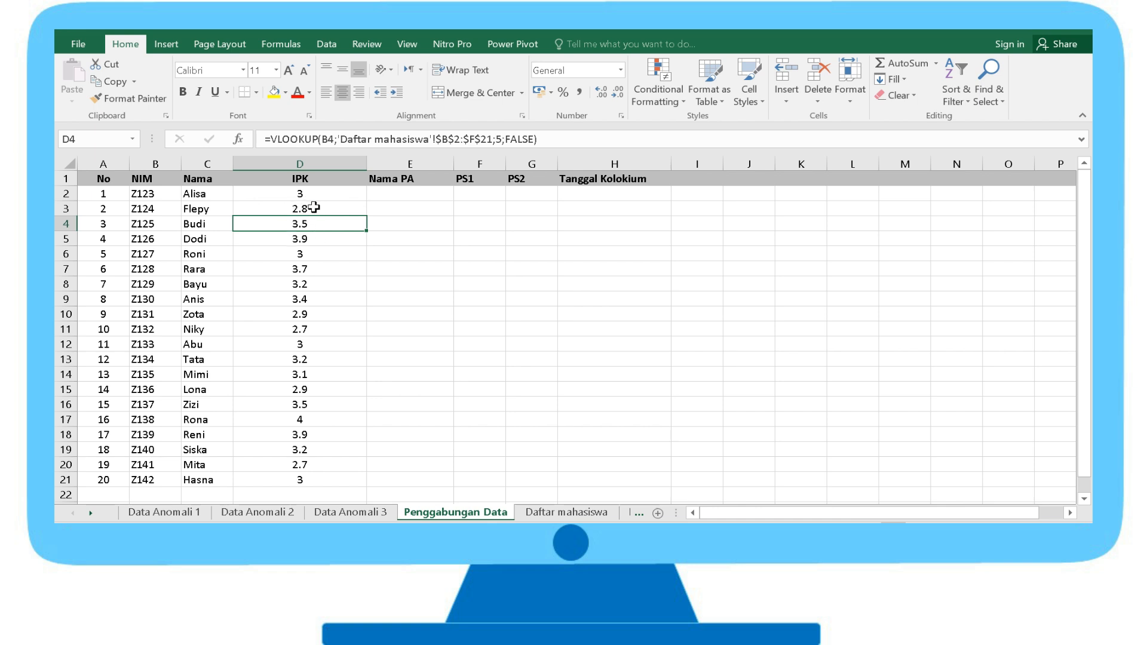
# Step: Check the third student's IPK against the Daftar mahasiswa sheet and inspect the formulas in D4 and D5
pyautogui.click(566, 513)
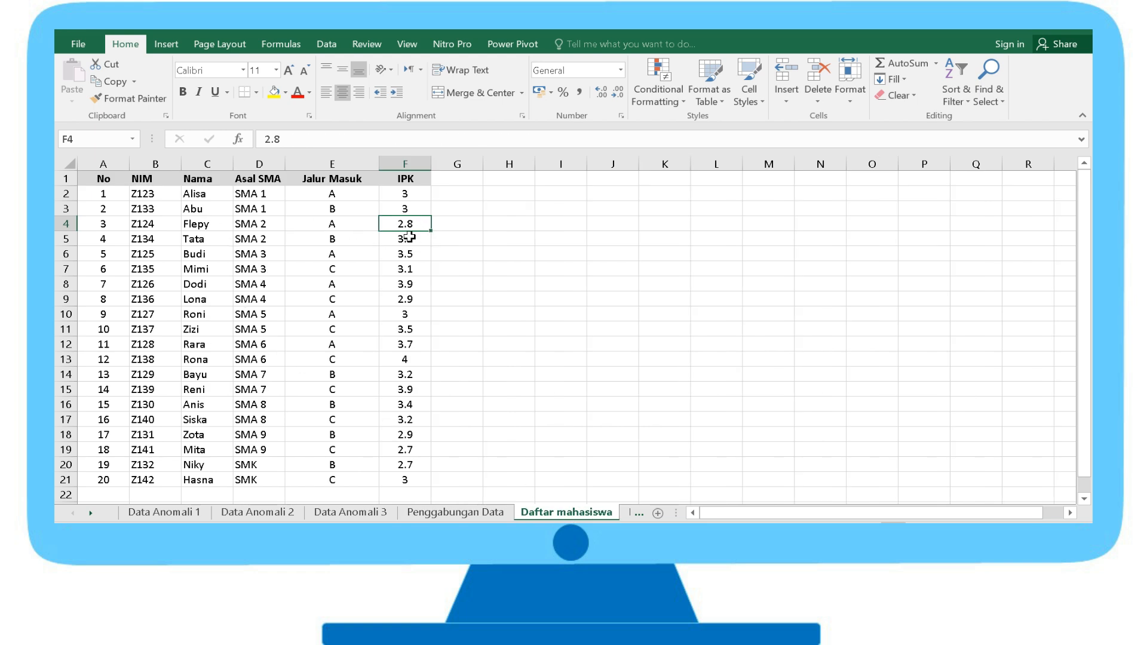
pyautogui.click(425, 255)
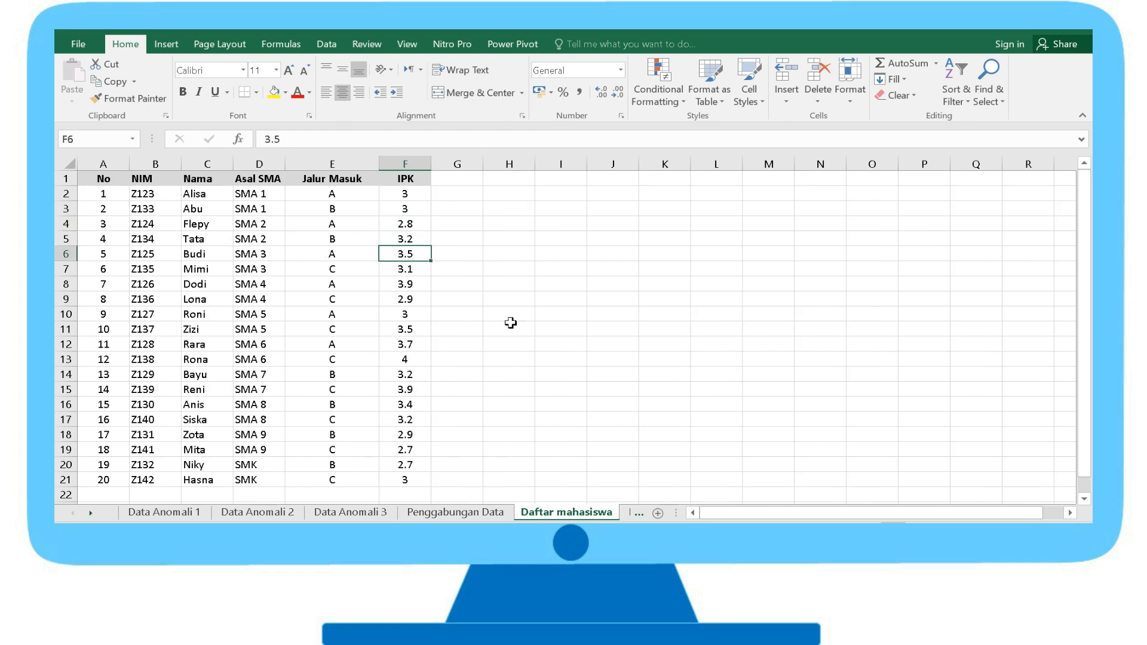
pyautogui.click(455, 513)
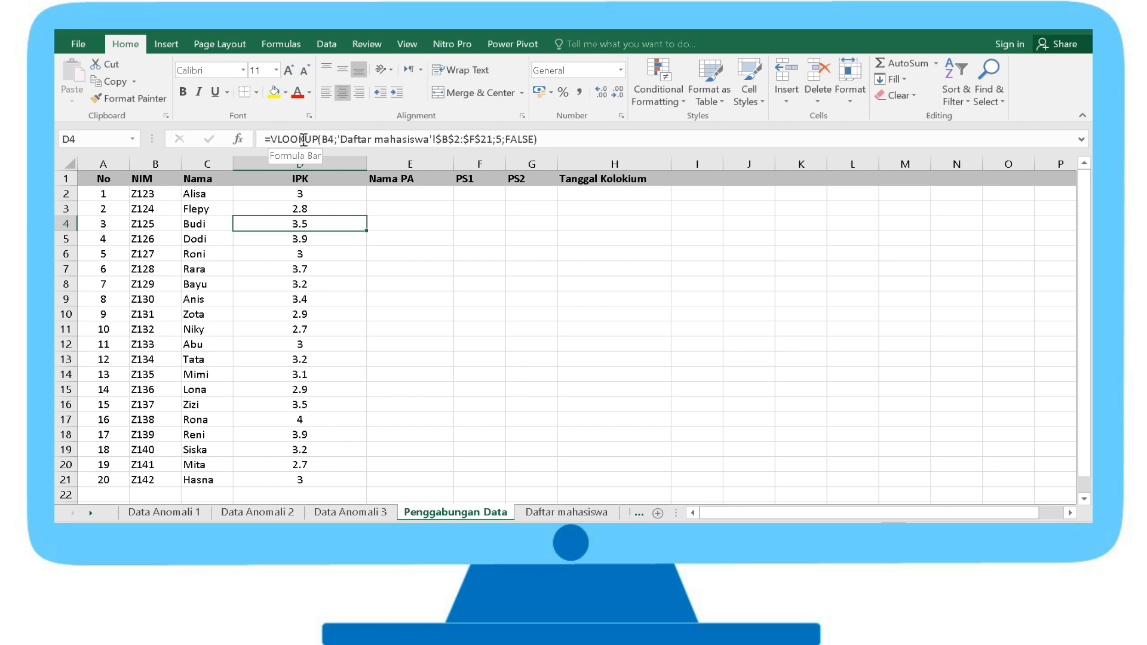
pyautogui.press('Down')
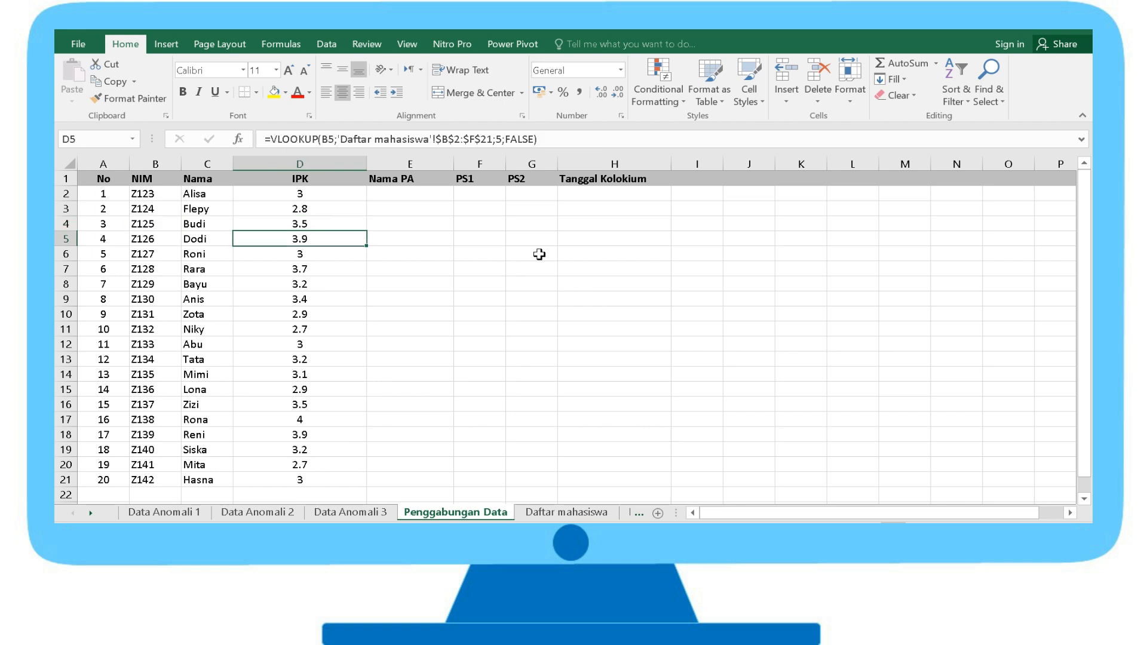
# Step: Review the Nama PA, PS1, PS2 and Tanggal Kolokium columns still to fill, show the remaining sheet names and select E2
pyautogui.click(403, 190)
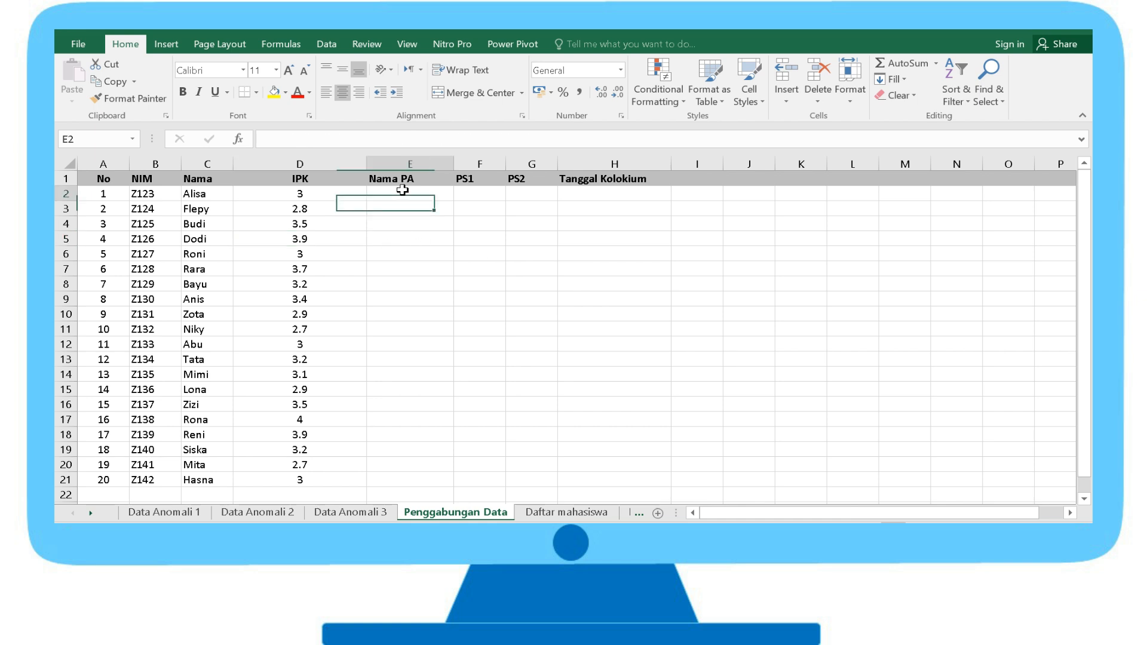
pyautogui.click(475, 201)
pyautogui.click(544, 193)
pyautogui.click(607, 201)
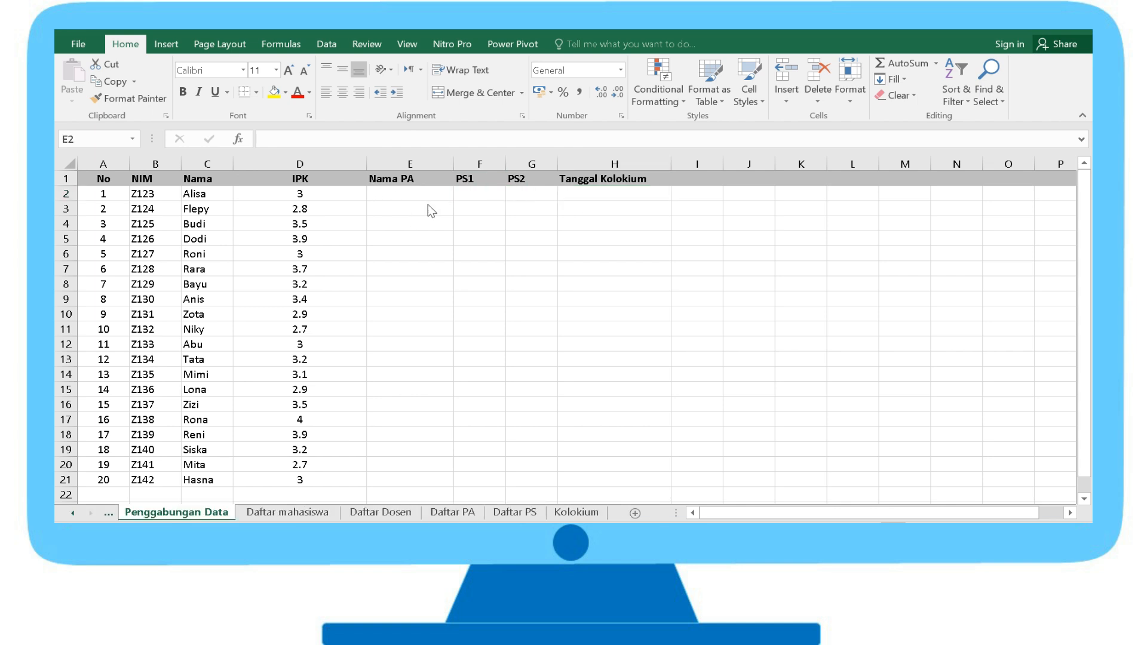
pyautogui.click(412, 194)
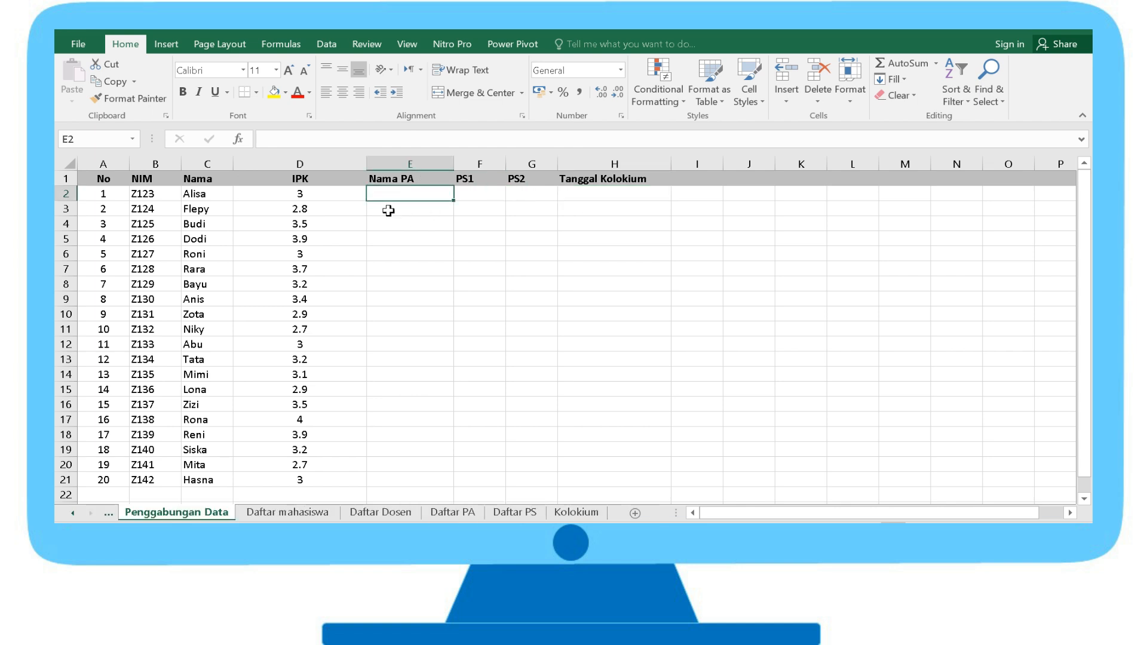
# Step: Enter in E2 an exact-match VLOOKUP of B2 in 'Daftar PA'!$B$2:$D$21, returning column 3, and fill it down to E21
pyautogui.write('=VLOOKUP(B2;')
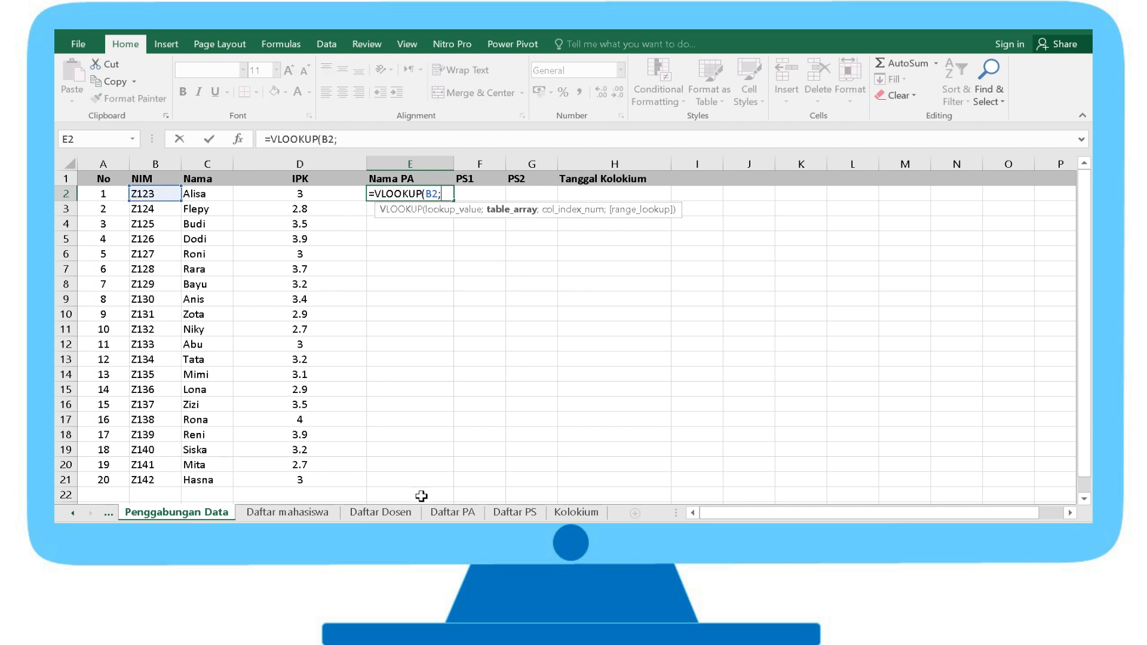
pyautogui.click(439, 513)
pyautogui.moveTo(142, 194); pyautogui.dragTo(300, 479)
pyautogui.press('F4')
pyautogui.write(';')
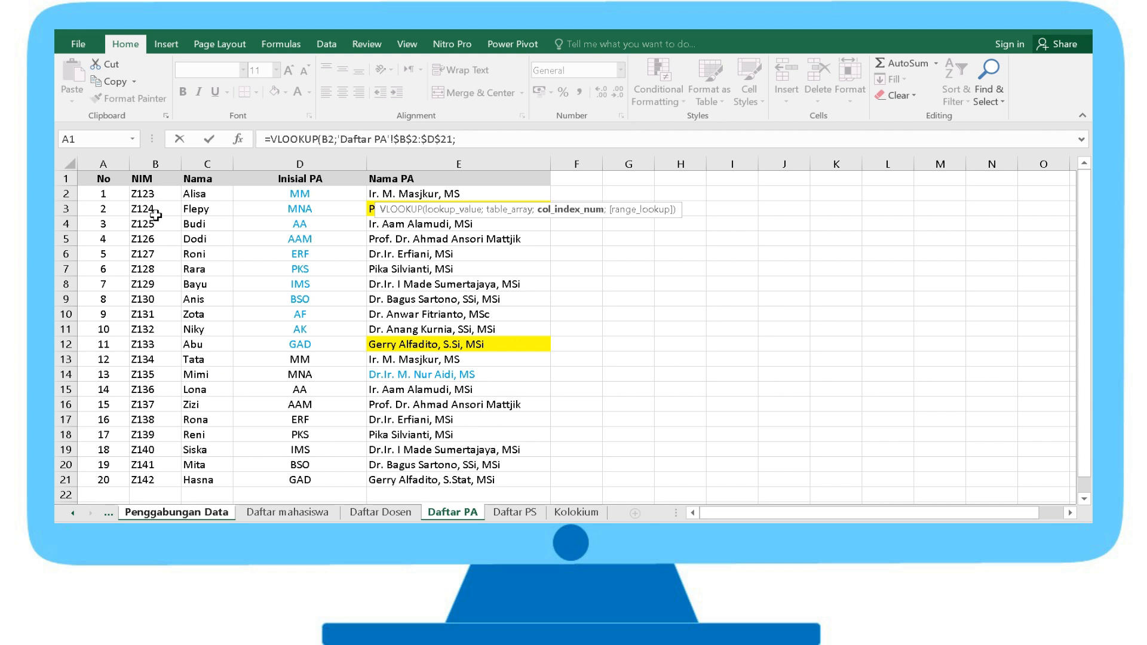
pyautogui.click(477, 141)
pyautogui.write('3;FALSE')
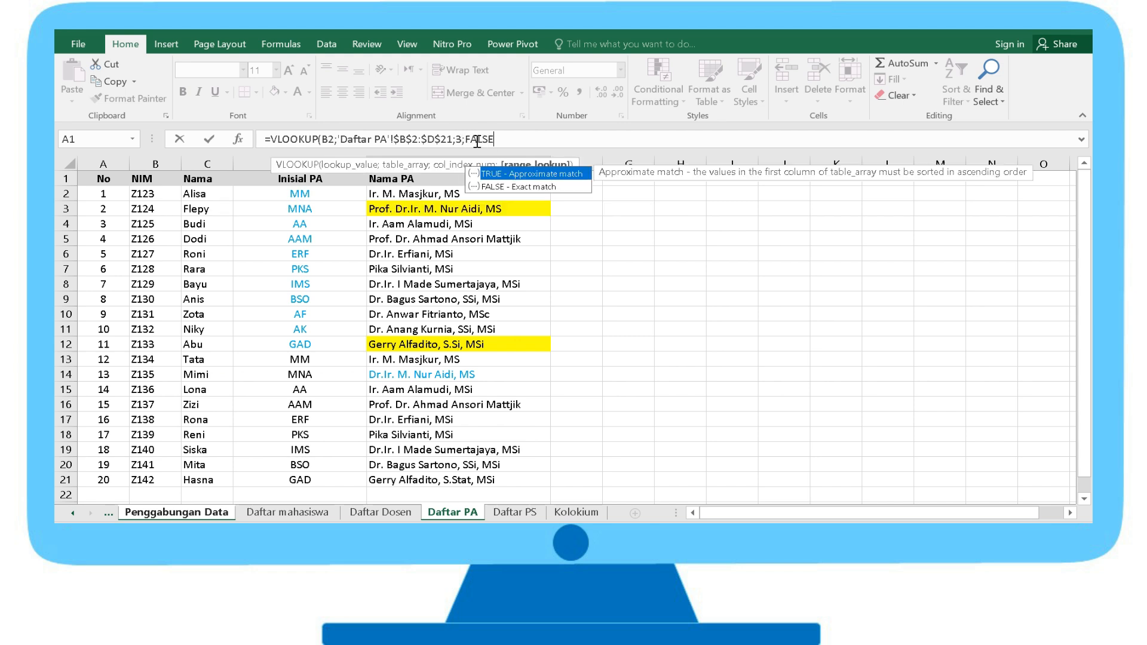
pyautogui.press('Return')
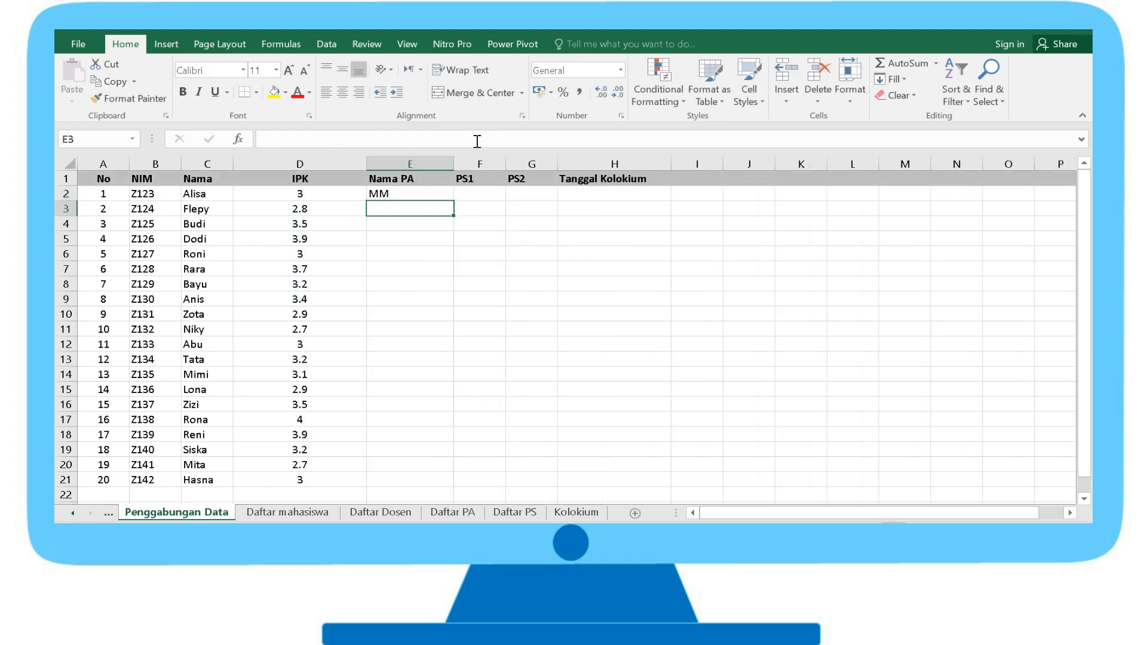
pyautogui.click(398, 196)
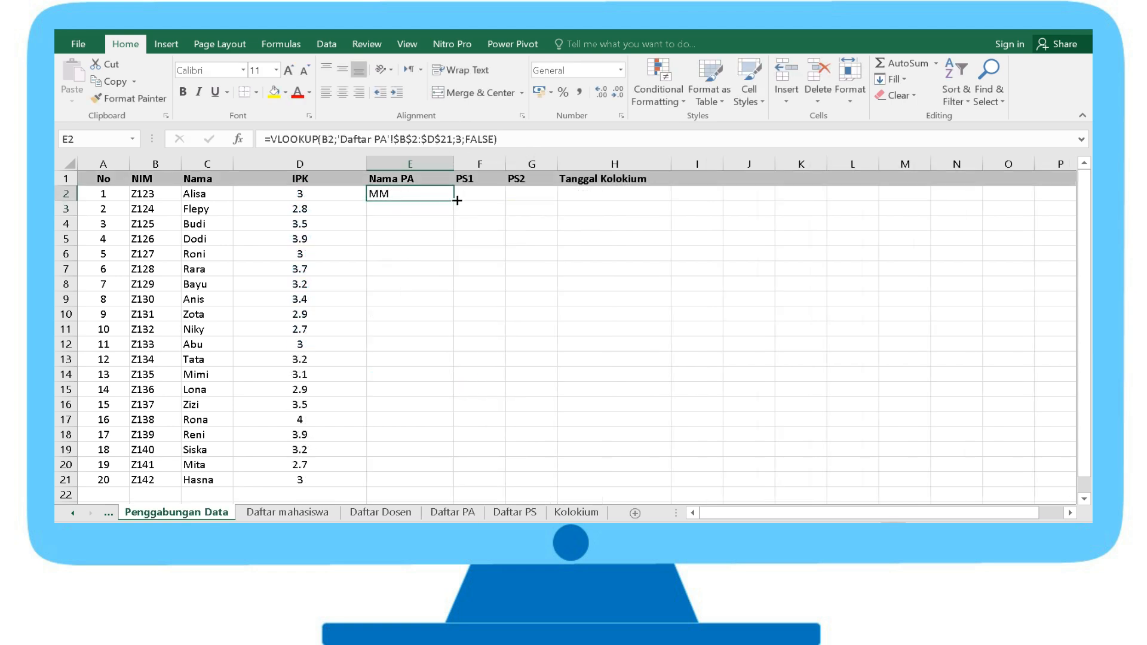
pyautogui.doubleClick(457, 200)
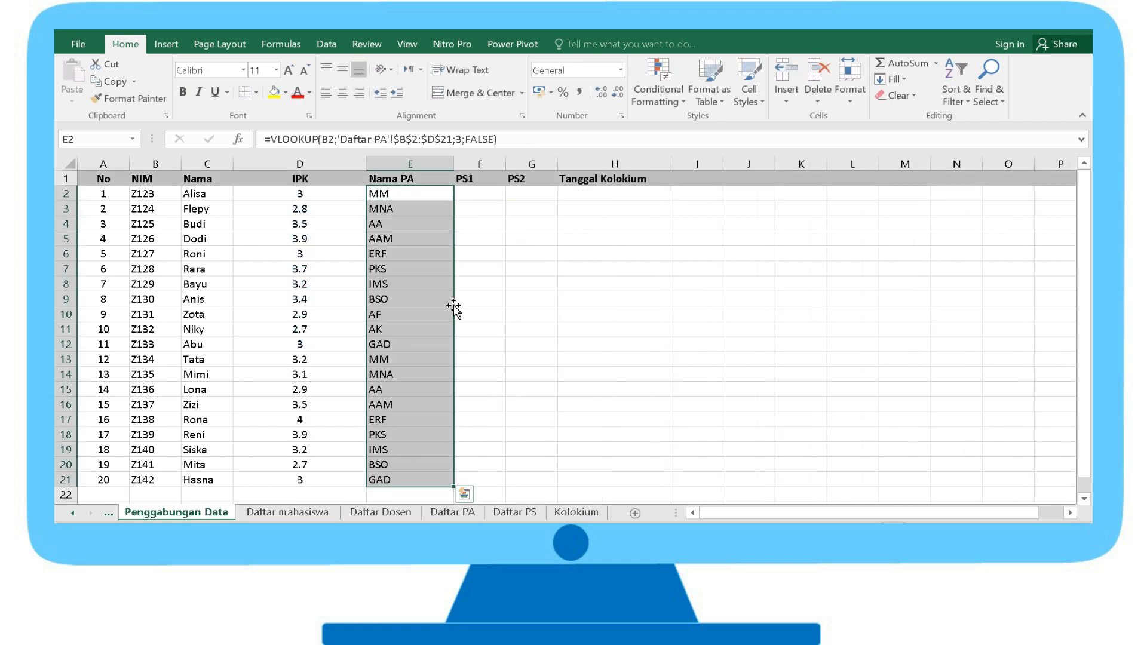
# Step: Insert a blank column before PS1 and set the headers to Inisial PA in E1 and Nama PA in F1
pyautogui.rightClick(472, 166)
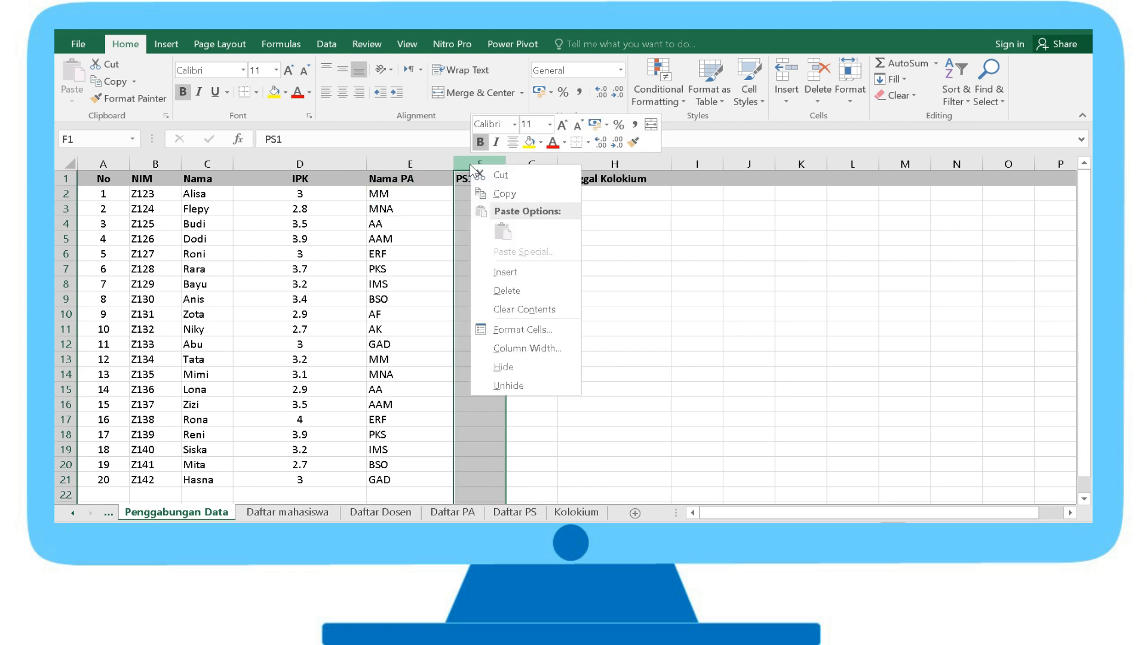
pyautogui.click(505, 272)
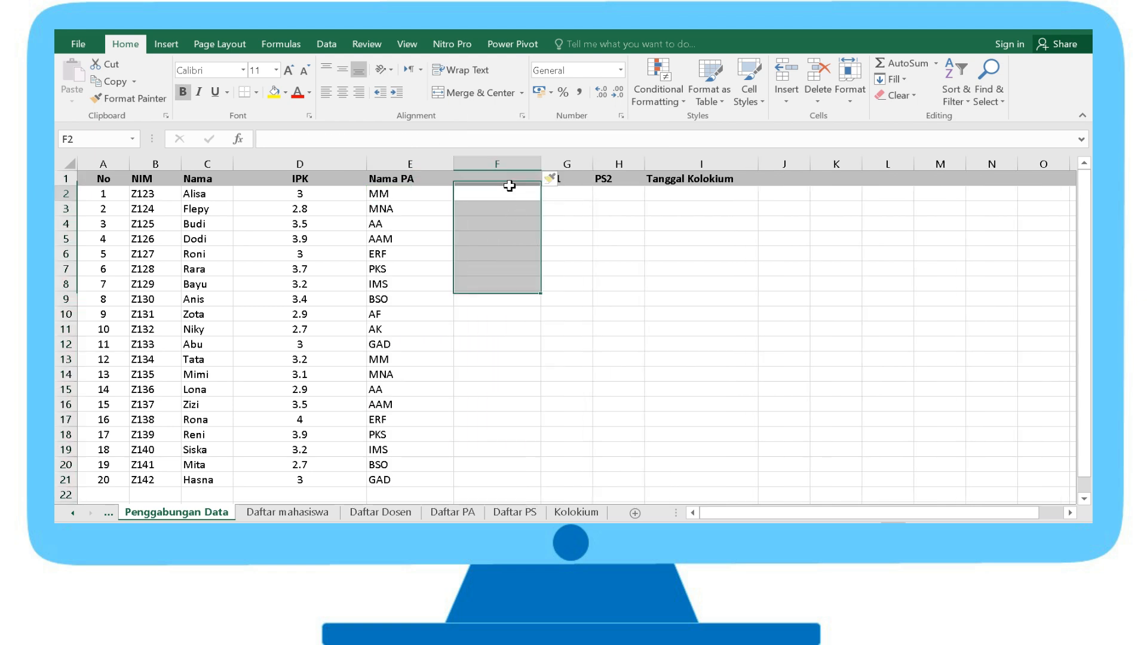
pyautogui.click(396, 178)
pyautogui.doubleClick(396, 179)
pyautogui.press('BackSpace')
pyautogui.press('BackSpace')
pyautogui.press('BackSpace')
pyautogui.press('BackSpace')
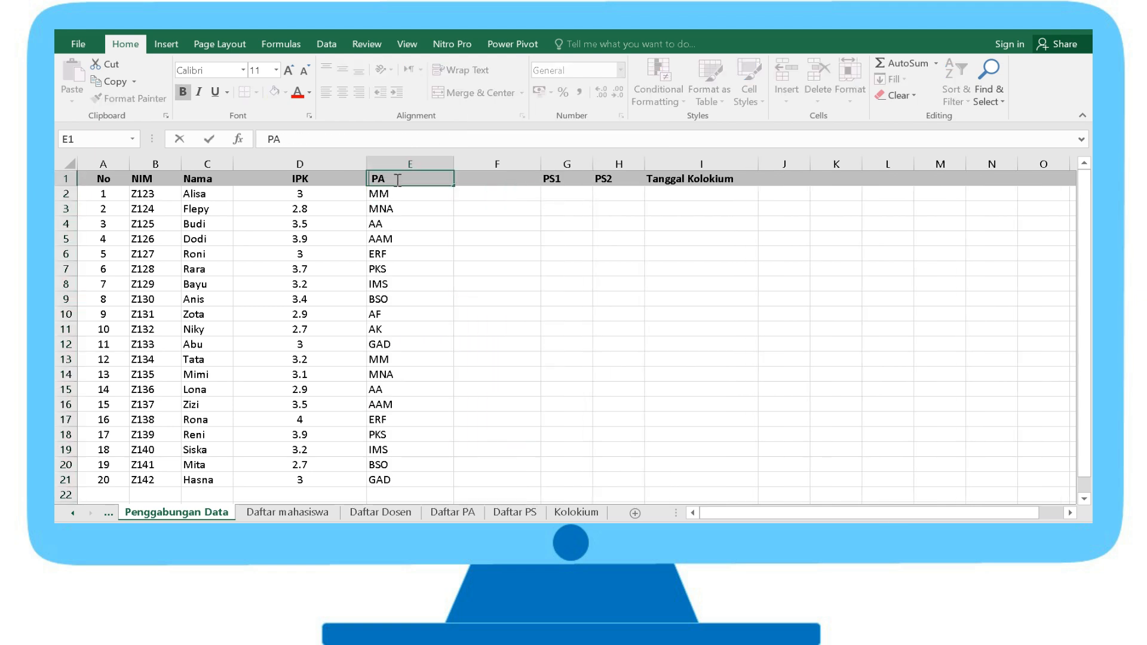
pyautogui.write('Inisial')
pyautogui.press('Tab')
pyautogui.write('Nama PA')
pyautogui.press('Tab')
pyautogui.press('Down')
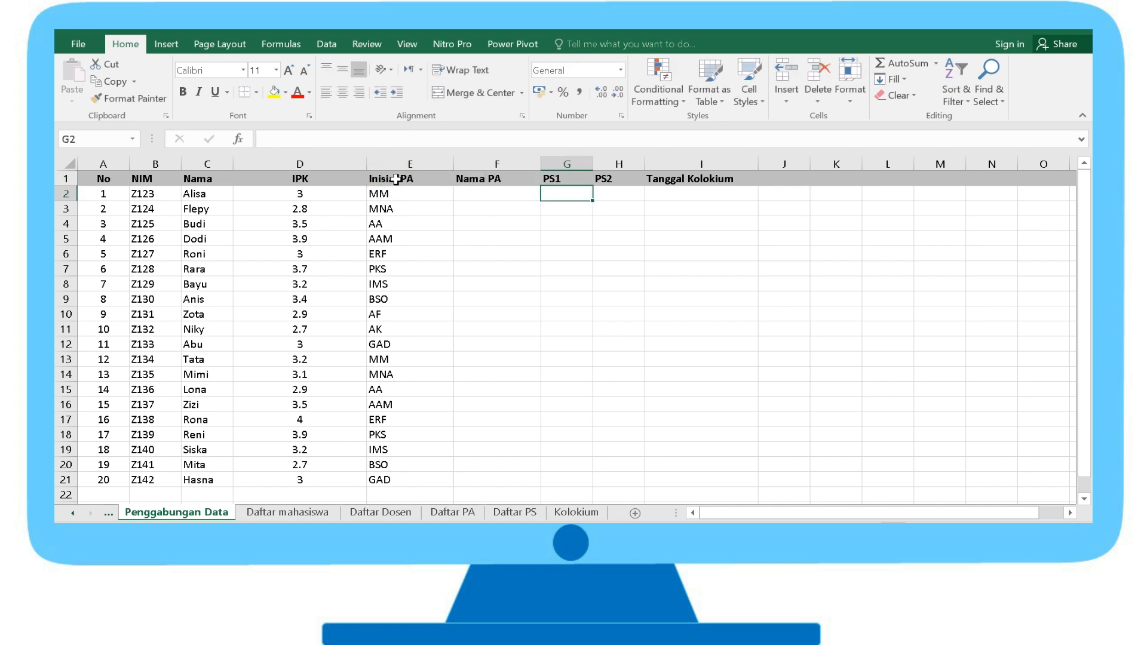
pyautogui.press('Left')
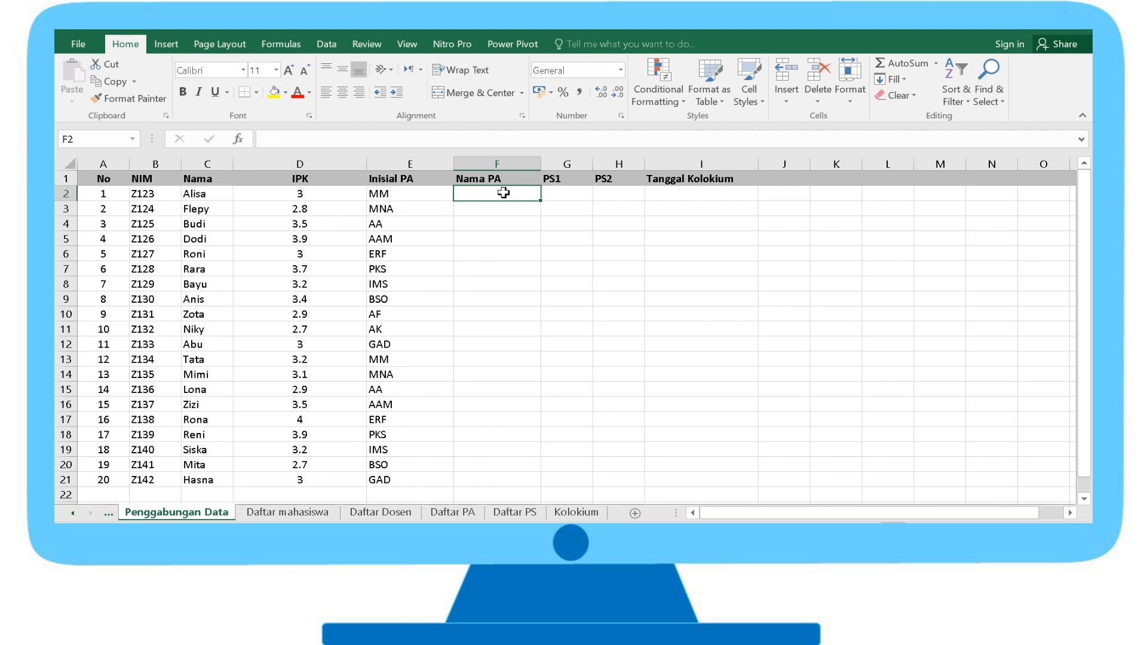
# Step: On the Daftar Dosen sheet, add the title Prof. in front of the name of the lecturer with initials MNA
pyautogui.click(396, 511)
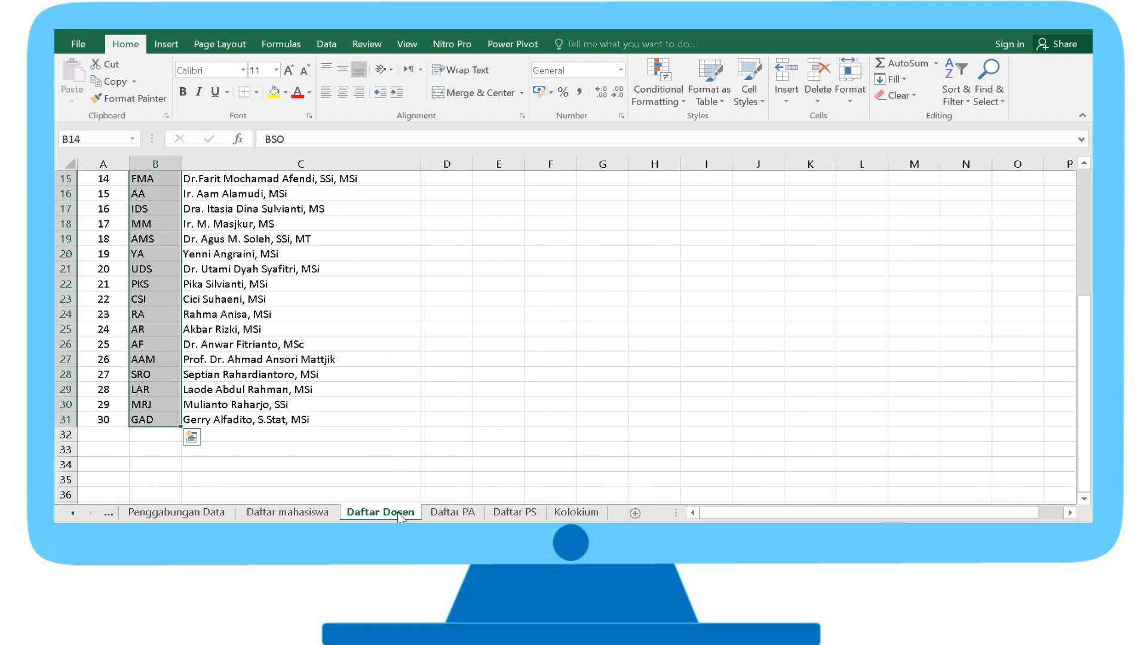
pyautogui.scroll(5, 270, 393)
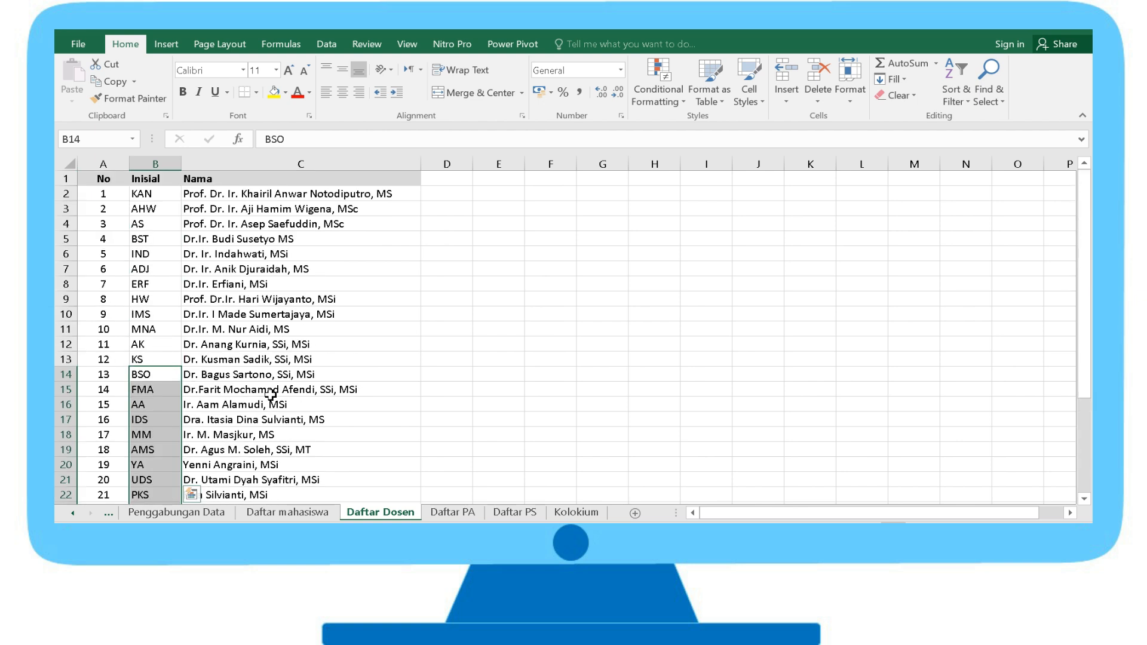
pyautogui.scroll(-2, 270, 393)
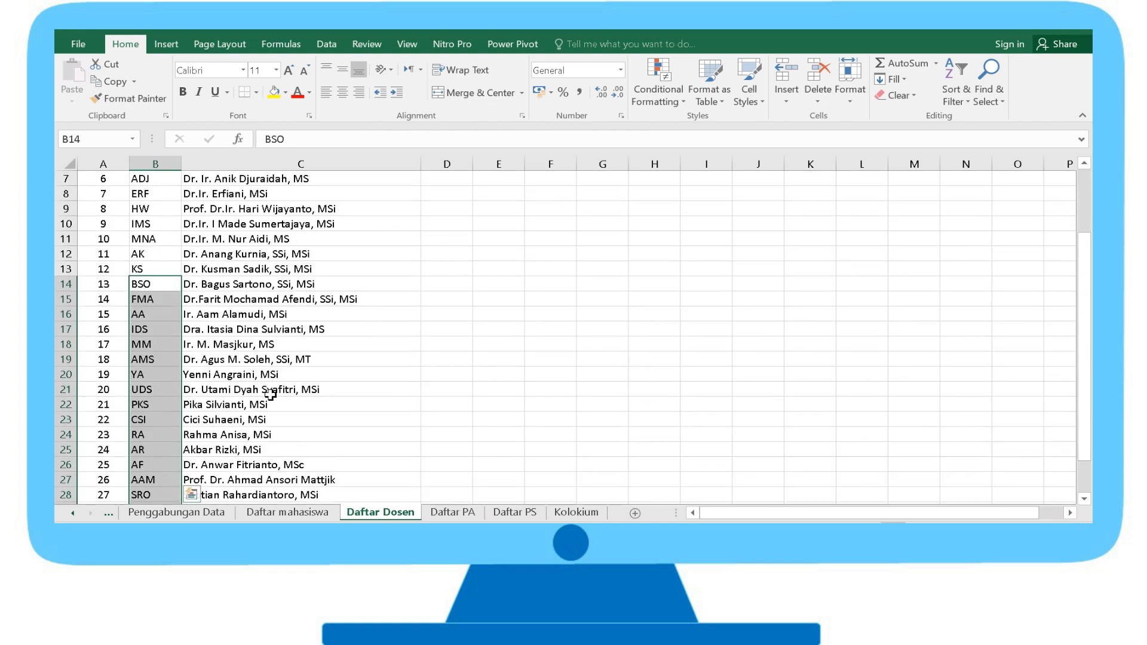
pyautogui.scroll(2, 270, 393)
pyautogui.doubleClick(408, 328)
pyautogui.press('Home')
pyautogui.write('Prof.')
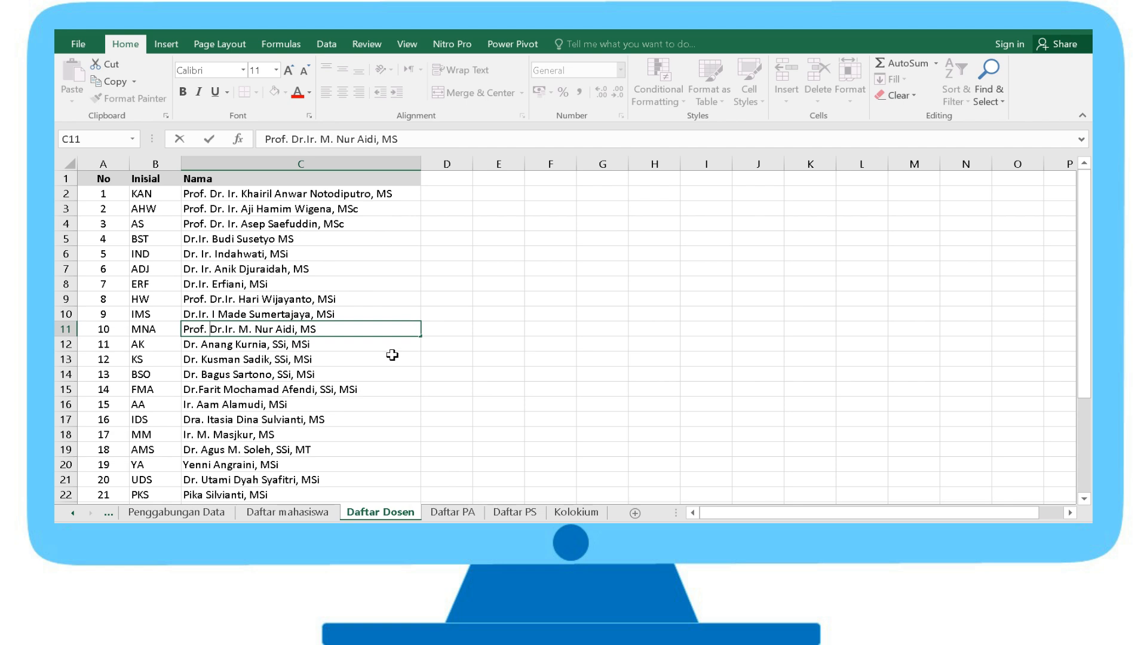
pyautogui.press('Tab')
# Step: Change the degree S.Stat to S.Si in the name of the lecturer with initials GAD in C31
pyautogui.scroll(-5, 371, 375)
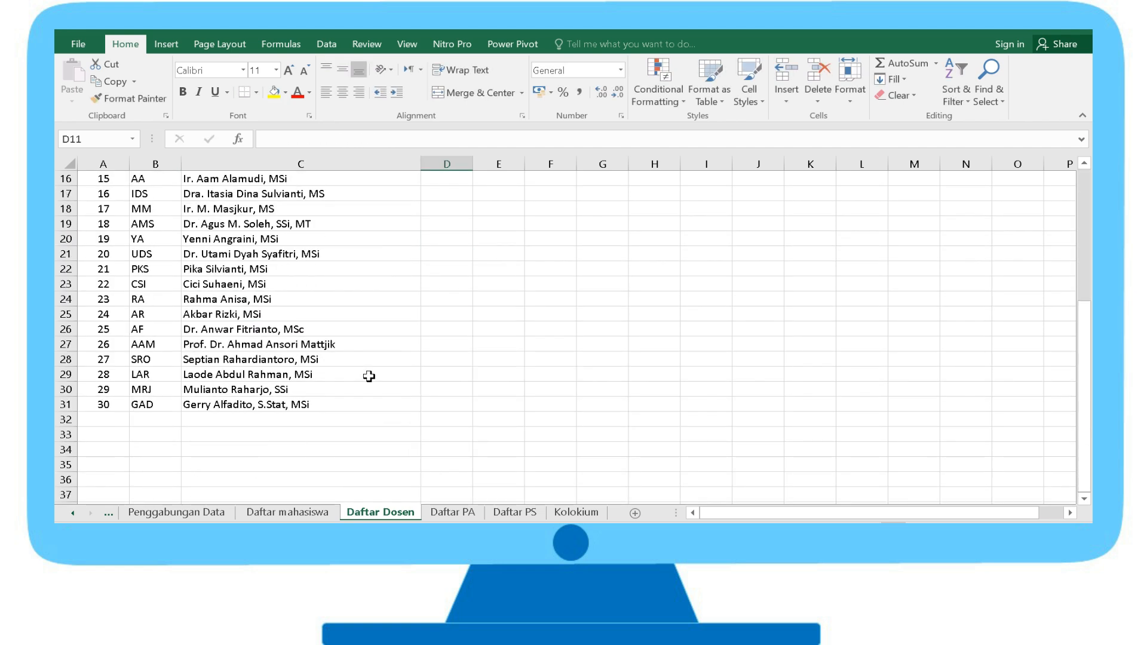
pyautogui.doubleClick(226, 406)
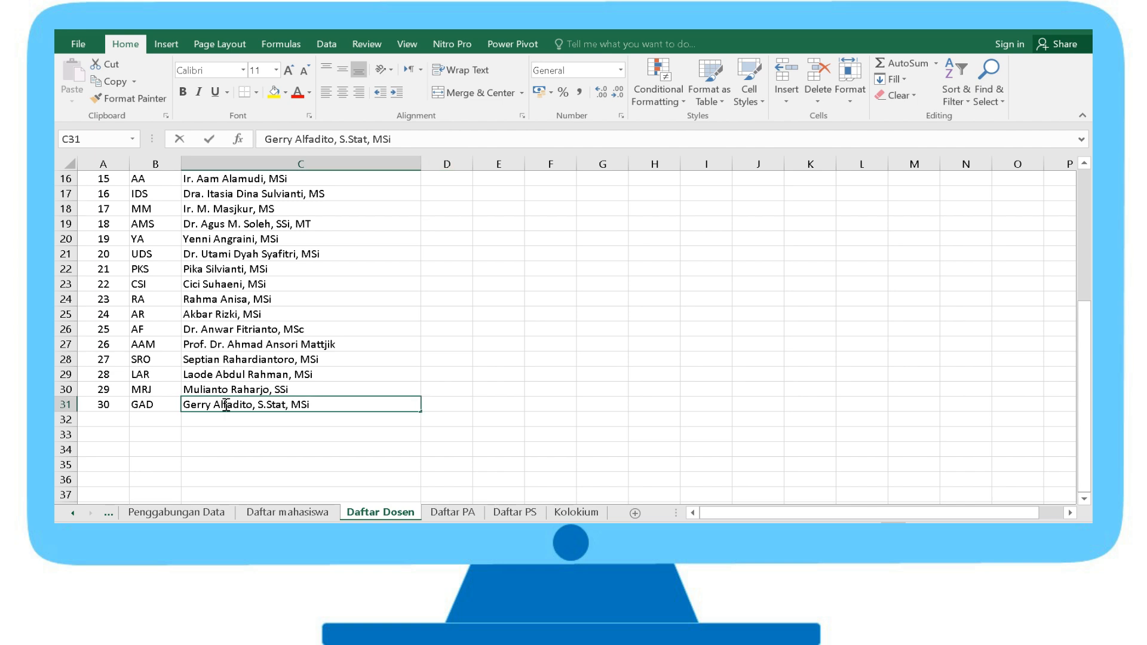
pyautogui.moveTo(269, 405); pyautogui.dragTo(285, 406)
pyautogui.press('Delete')
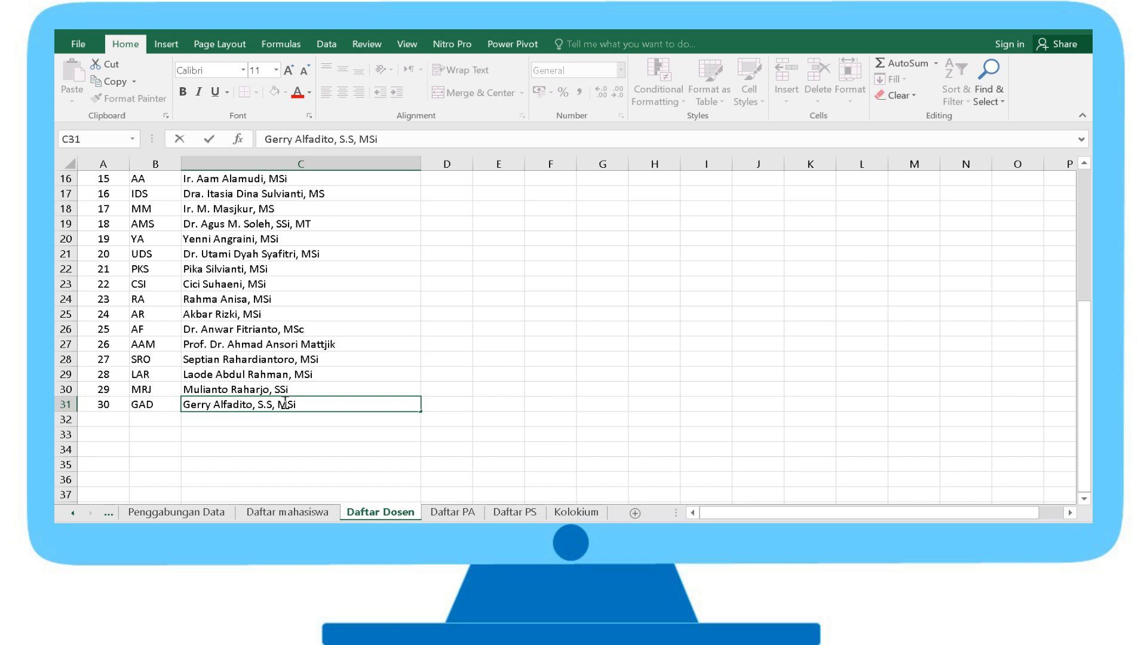
pyautogui.write('i')
pyautogui.press('Tab')
pyautogui.click(322, 432)
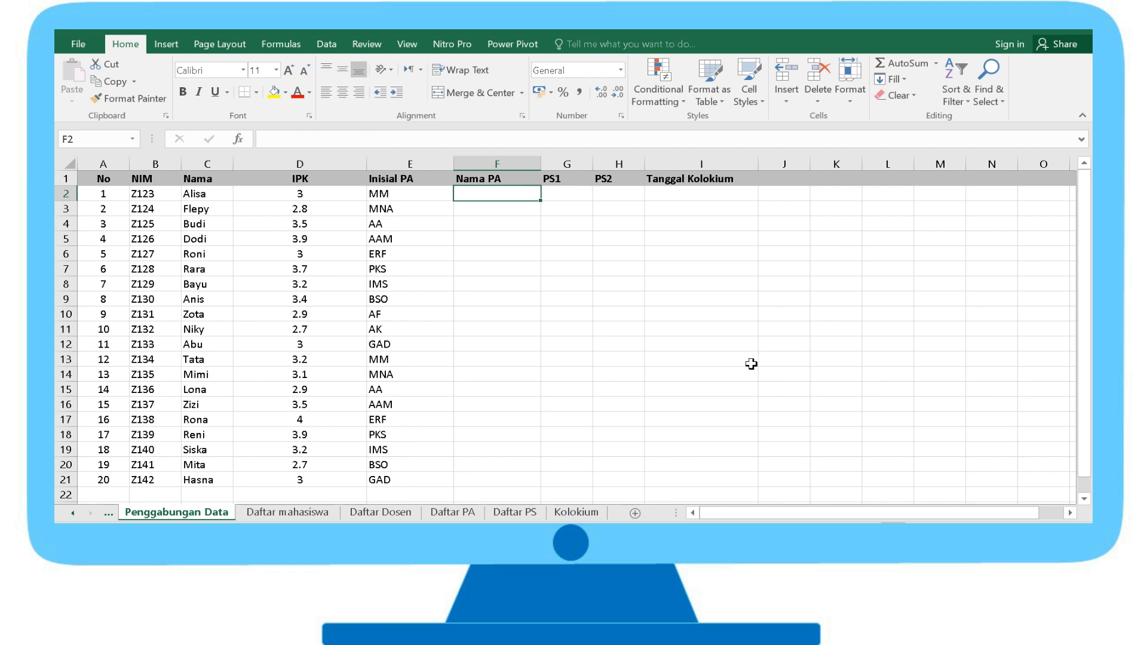
# Step: Start a VLOOKUP formula in F2 of Penggabungan Data with the adviser initials in E2 as lookup value
pyautogui.click(371, 511)
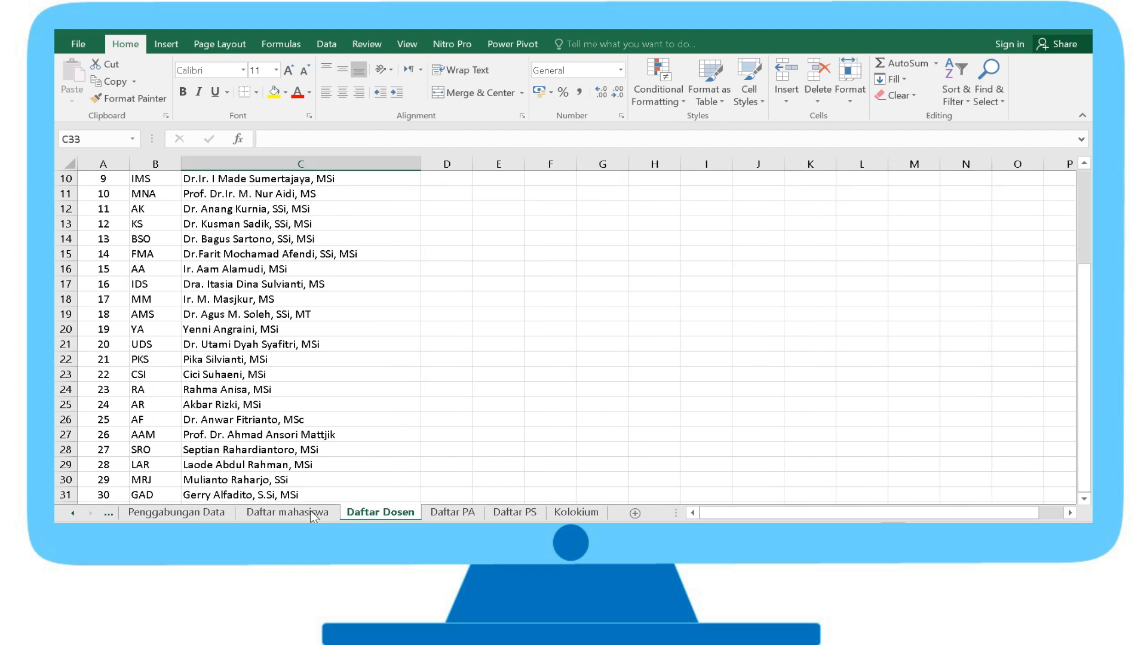
pyautogui.click(203, 512)
pyautogui.write('=v')
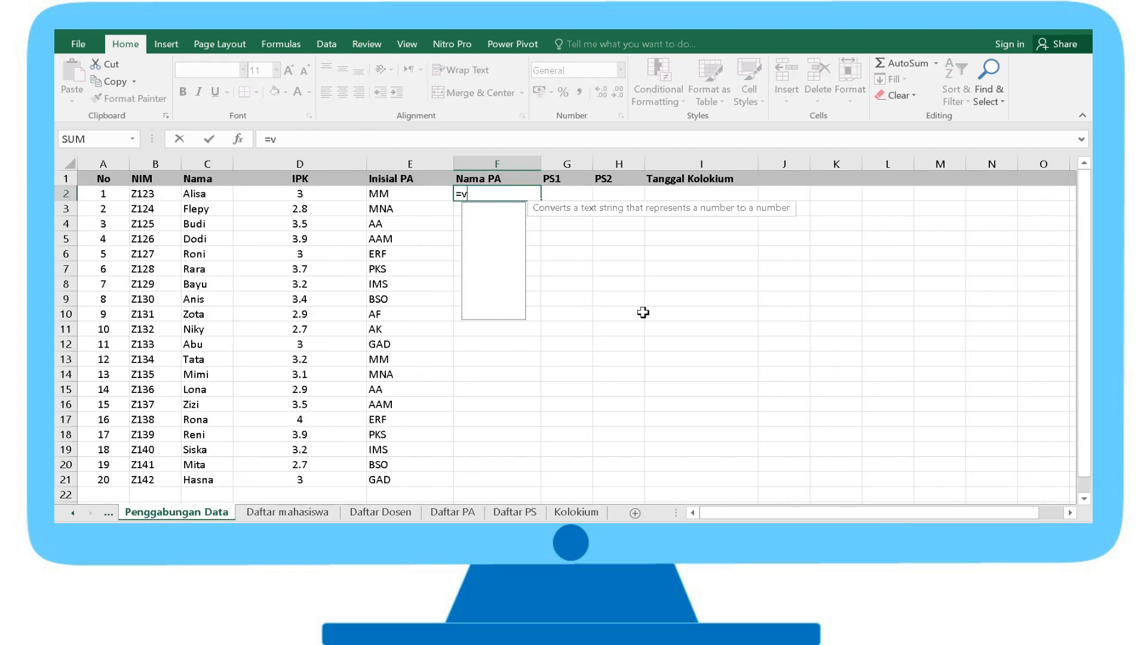
pyautogui.write('look')
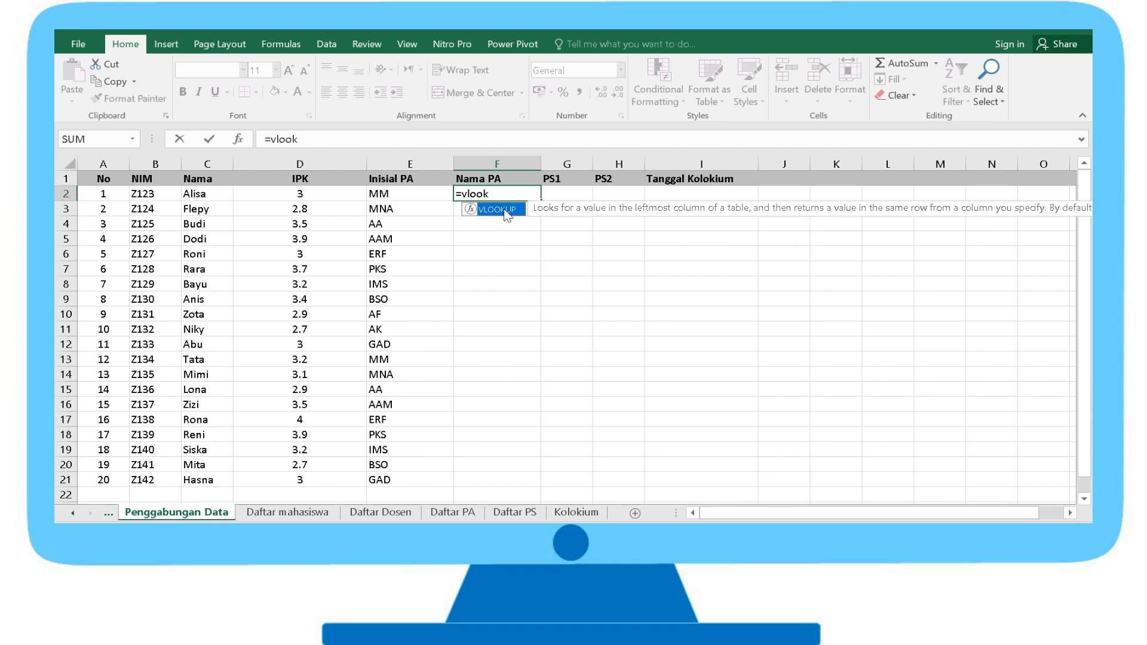
pyautogui.doubleClick(501, 210)
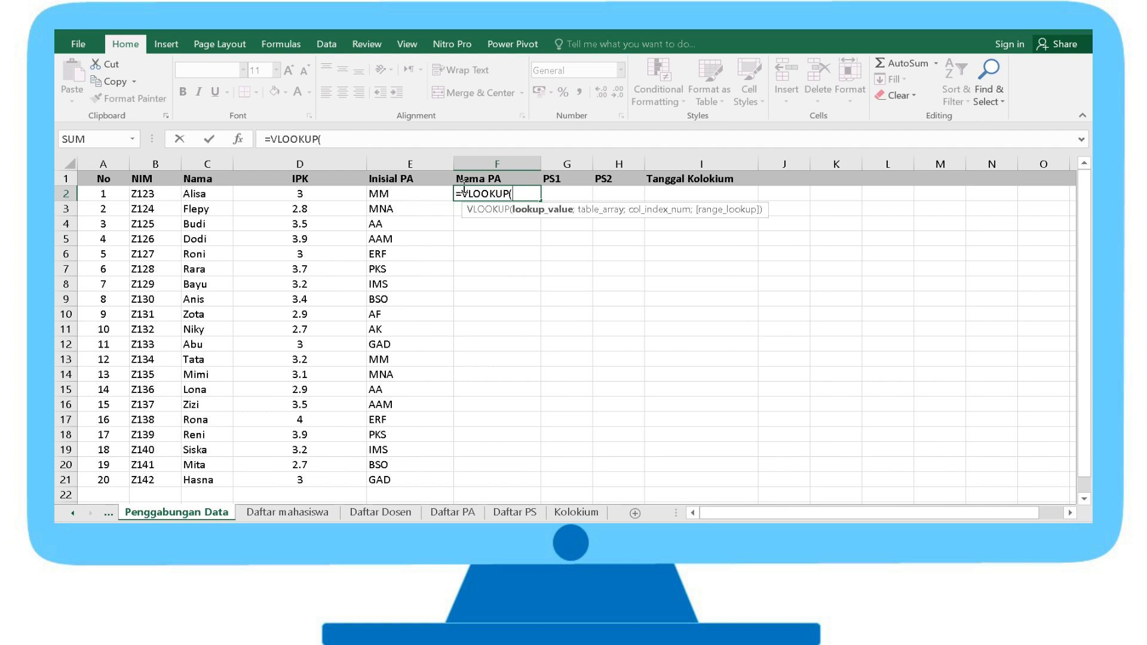
pyautogui.click(397, 193)
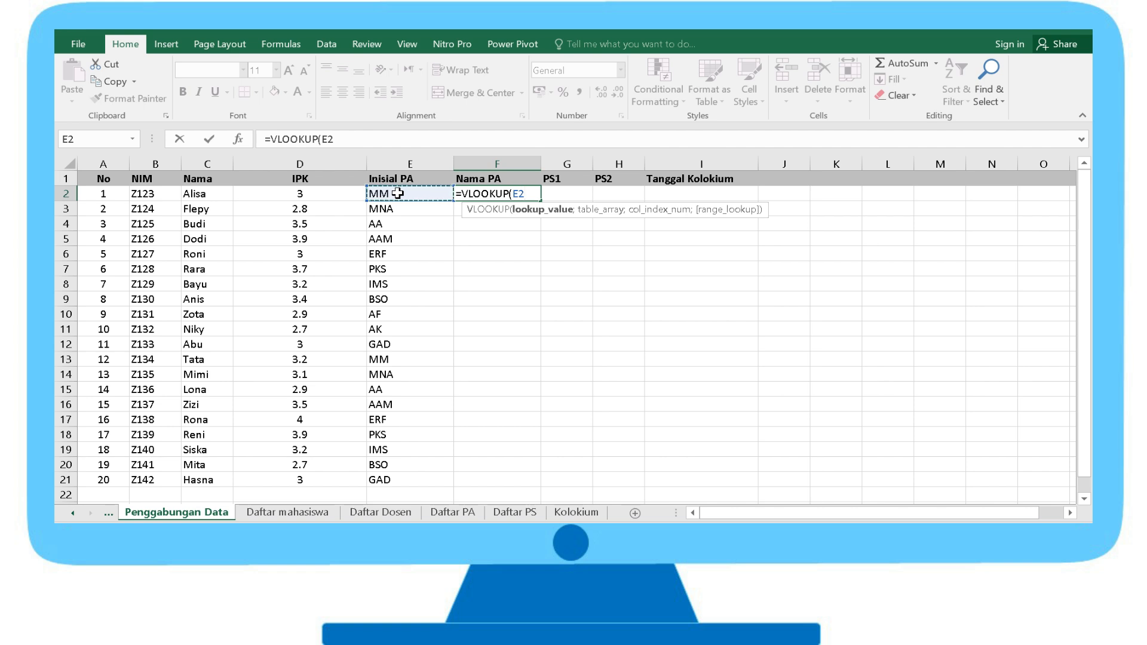
pyautogui.write(';')
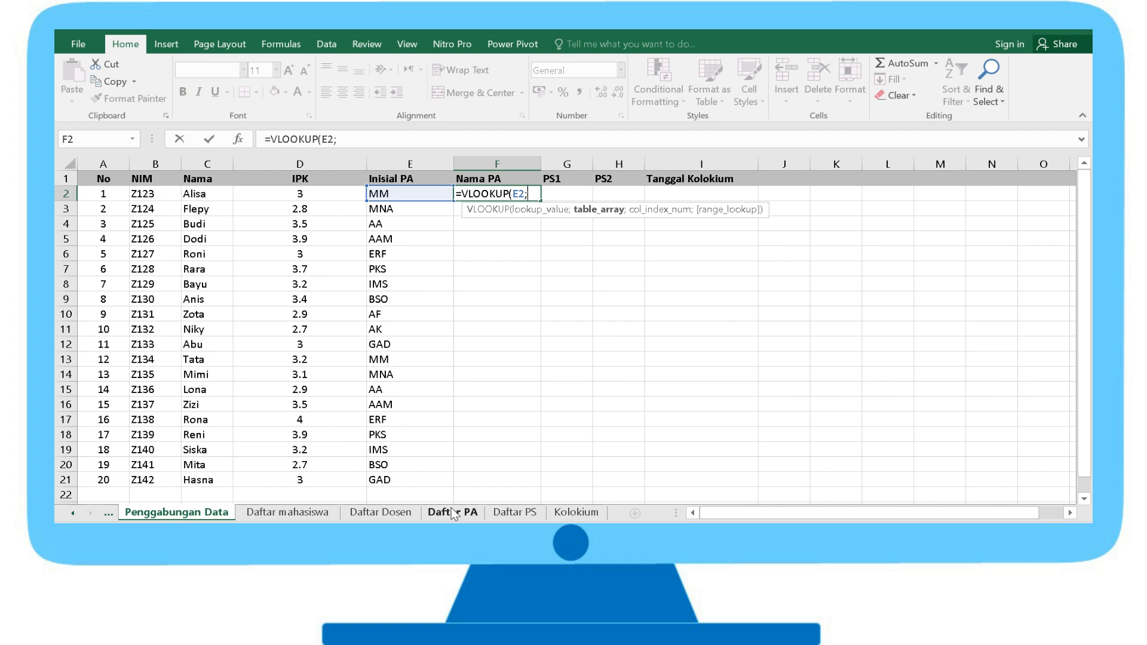
# Step: Complete the F2 formula with table range 'Daftar Dosen'!$B$2:$C$31, column index 2 and FALSE for an exact match
pyautogui.click(381, 512)
pyautogui.click(138, 190)
pyautogui.hotkey('ctrl', 'shift', 'Right')
pyautogui.hotkey('ctrl', 'shift', 'Down')
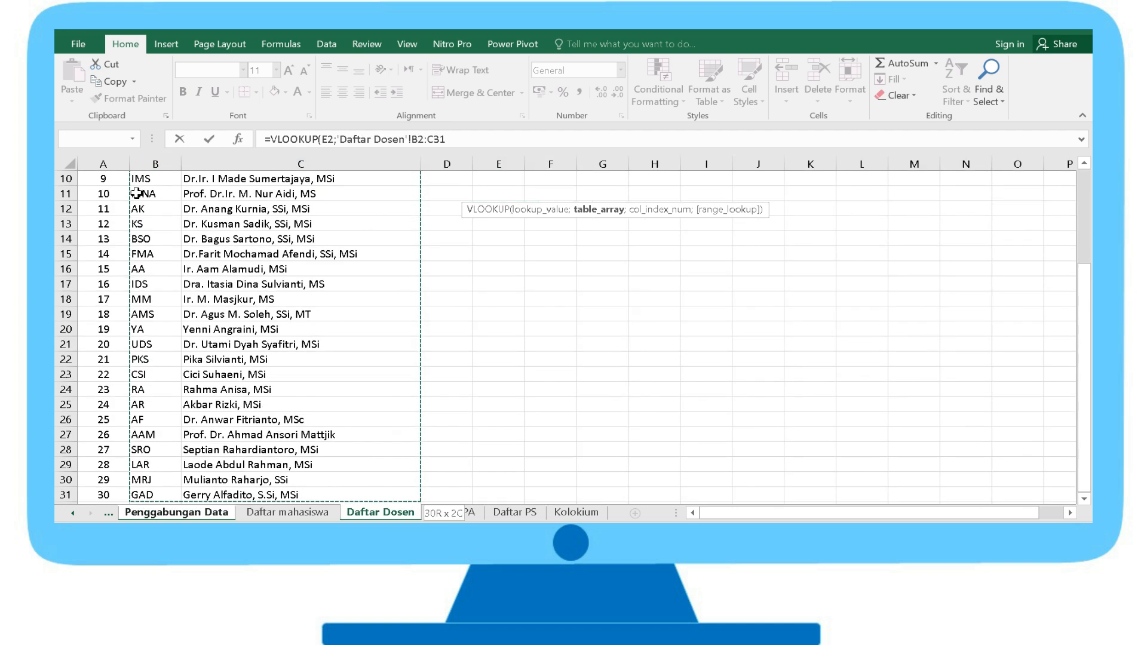
pyautogui.press('F4')
pyautogui.write(';')
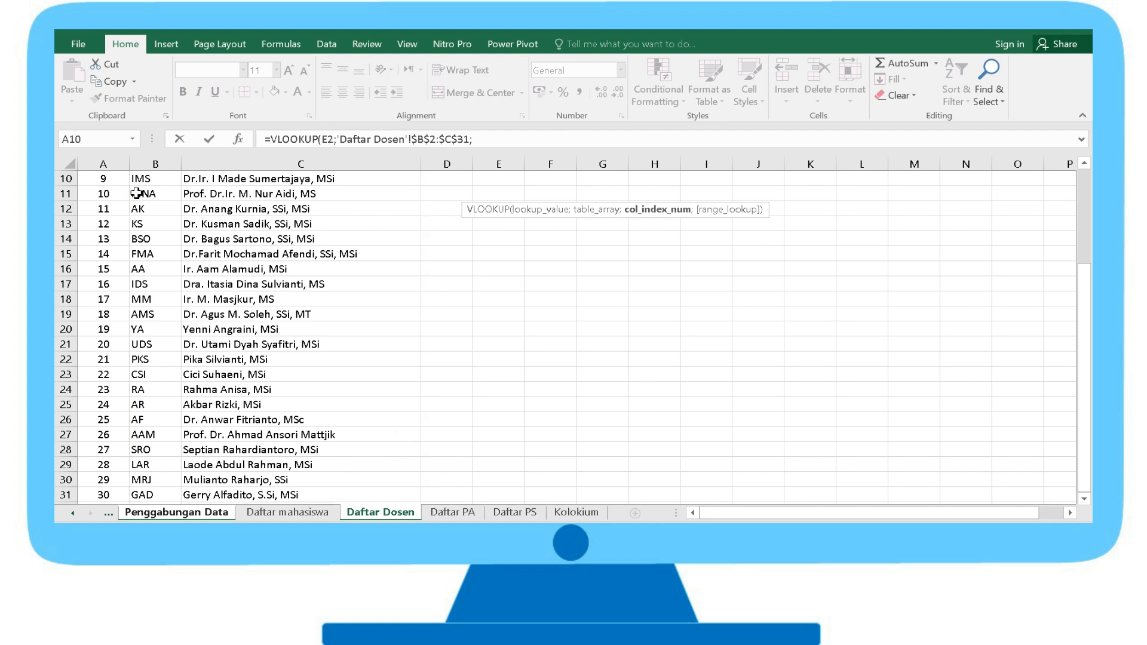
pyautogui.write('2;false)')
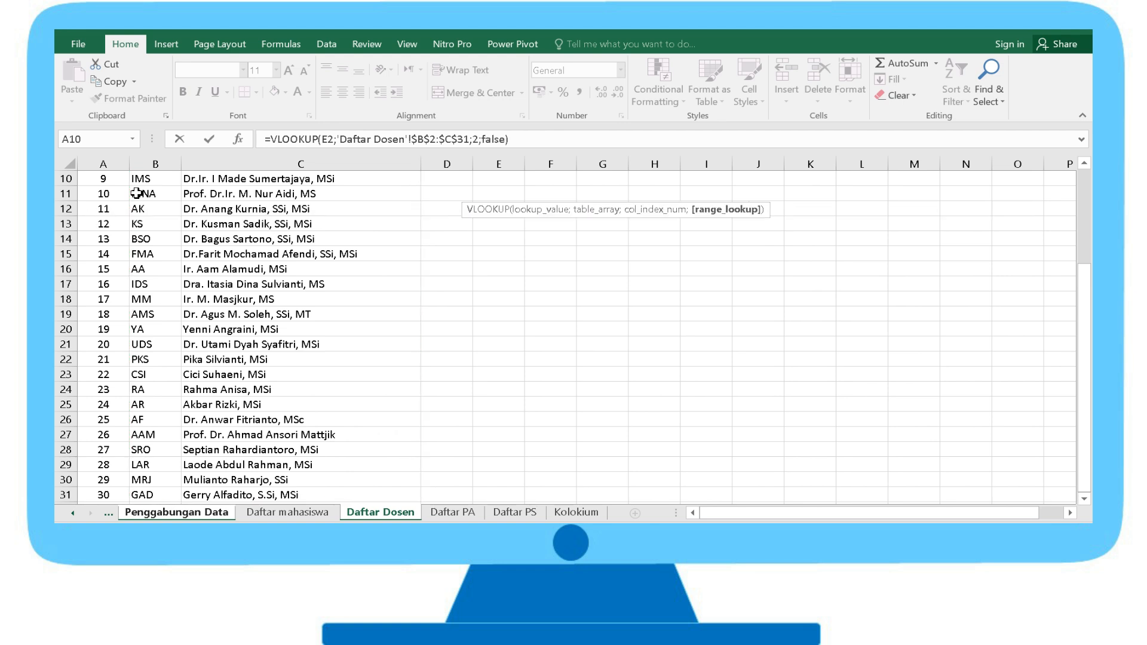
pyautogui.press('Return')
# Step: Fill the Nama PA formula from F2 down to F21 and widen column F to fit the full lecturer names
pyautogui.press('Up')
pyautogui.doubleClick(542, 200)
pyautogui.moveTo(541, 161); pyautogui.dragTo(619, 161)
pyautogui.click(687, 283)
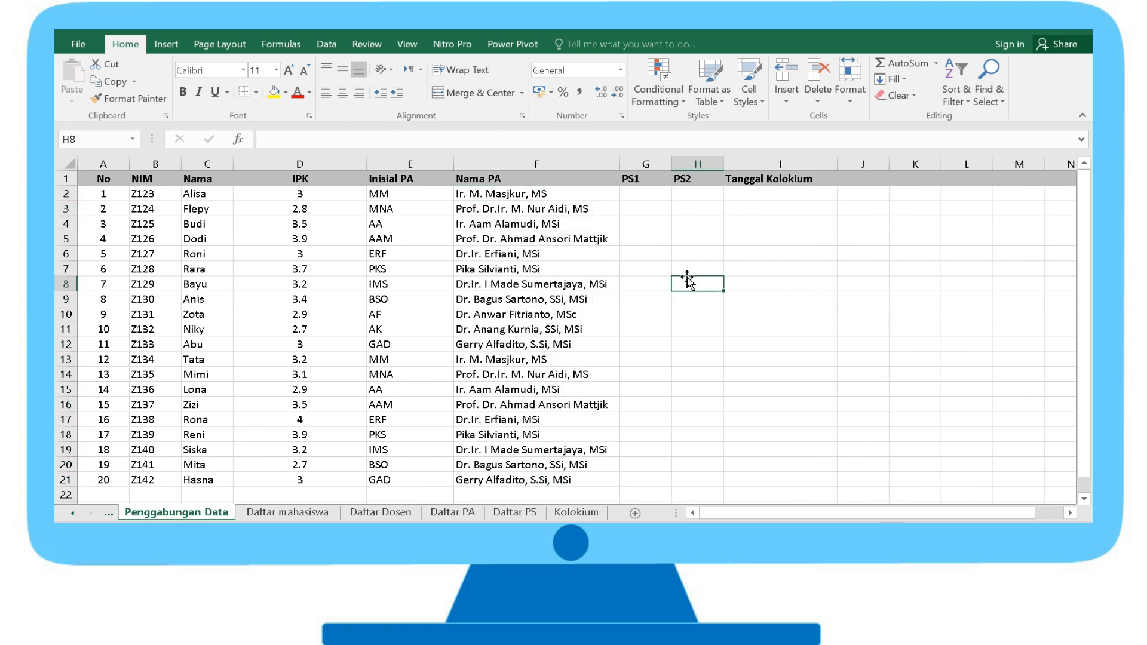
pyautogui.click(659, 192)
pyautogui.click(718, 189)
pyautogui.click(775, 206)
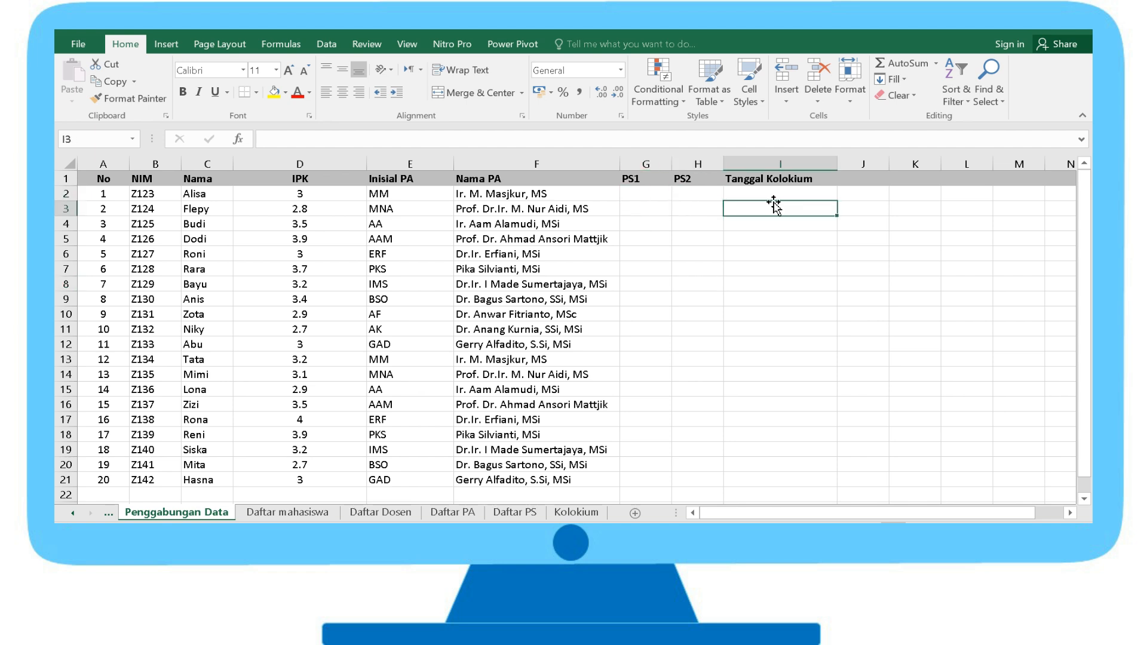
pyautogui.click(755, 192)
# Step: Enter in G2 an exact-match VLOOKUP of B2 in 'Daftar PS'!$B$2:$E$21, returning column 3, and fill it down the PS1 column
pyautogui.click(663, 190)
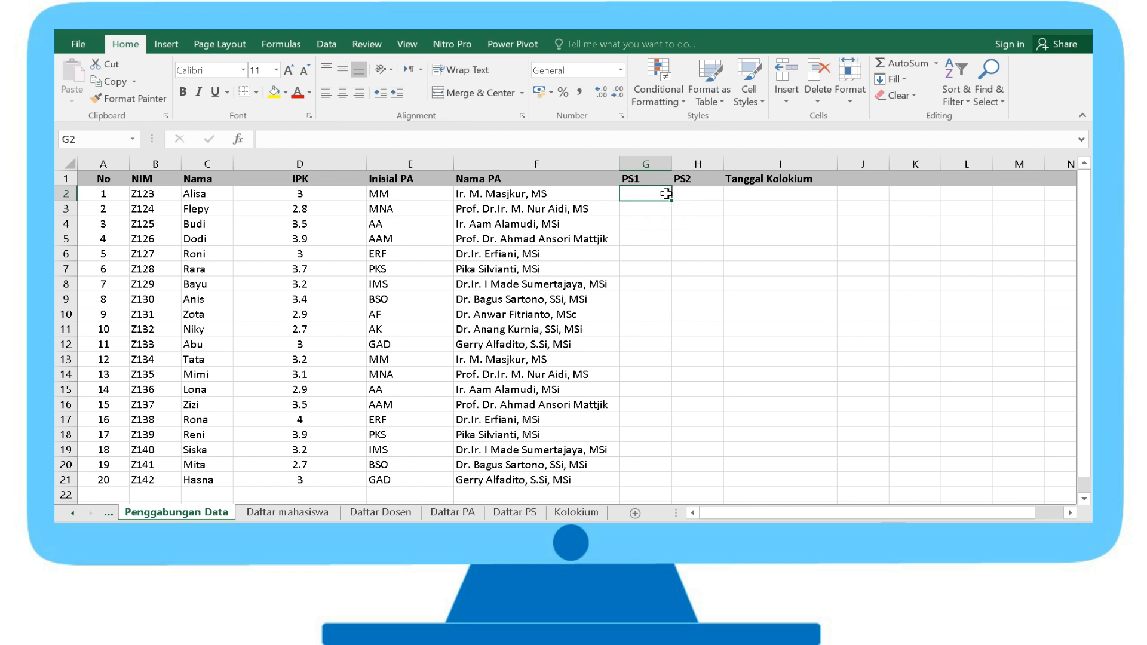
pyautogui.write('=vlook')
pyautogui.press('Tab')
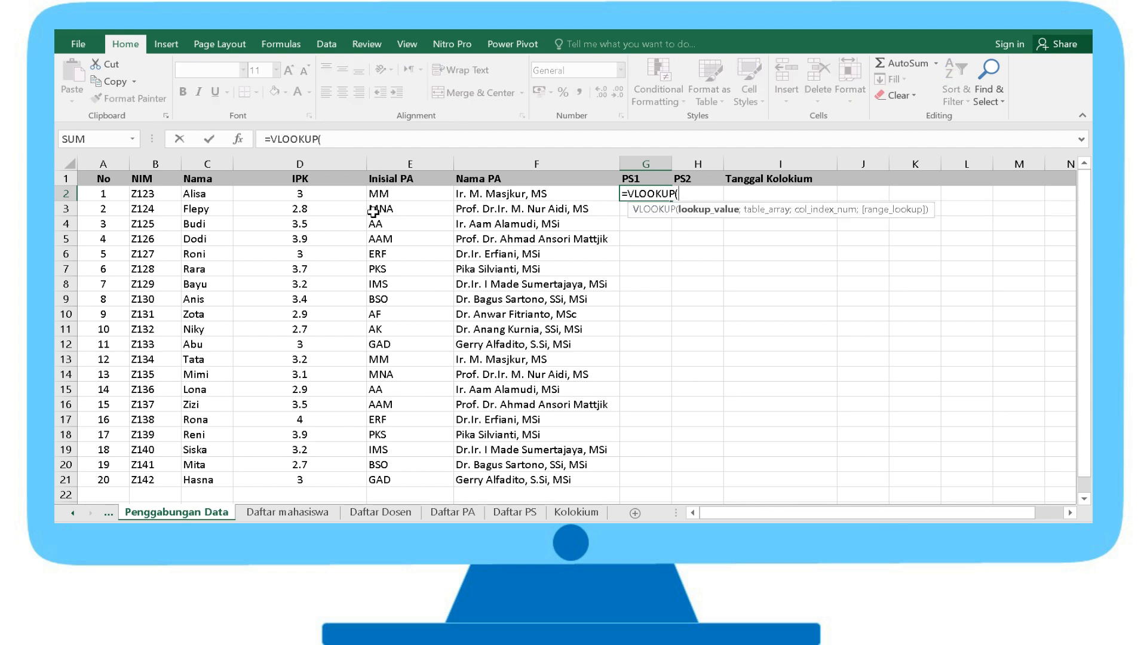
pyautogui.click(149, 193)
pyautogui.write(';')
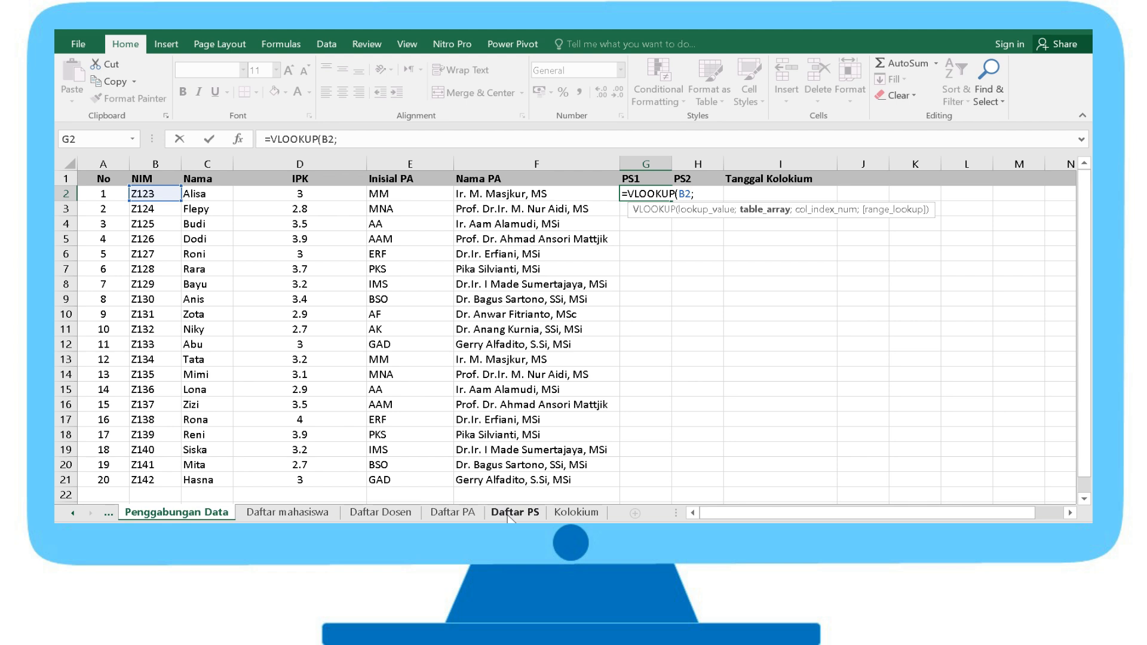
pyautogui.click(509, 514)
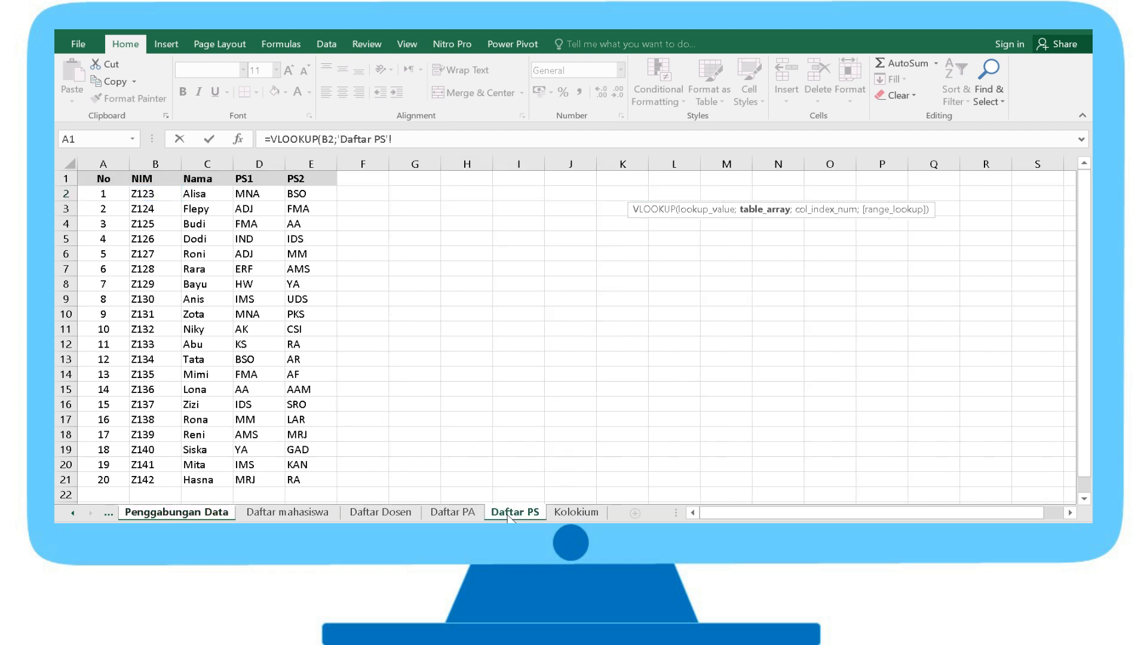
pyautogui.moveTo(148, 195); pyautogui.dragTo(307, 477)
pyautogui.press('F4')
pyautogui.write(';3;false)')
pyautogui.press('Return')
pyautogui.click(653, 195)
pyautogui.doubleClick(671, 201)
# Step: Enter in H2 an exact-match VLOOKUP of B2 in 'Daftar PS'!$B$2:$E$21, returning column 4, and fill it down the PS2 column
pyautogui.click(704, 196)
pyautogui.write('=vloo')
pyautogui.press('Tab')
pyautogui.click(143, 194)
pyautogui.write(';')
pyautogui.click(515, 512)
pyautogui.moveTo(144, 194); pyautogui.dragTo(308, 480)
pyautogui.press('F4')
pyautogui.write(';4;false')
pyautogui.press('Return')
pyautogui.click(697, 194)
pyautogui.doubleClick(723, 201)
pyautogui.click(915, 299)
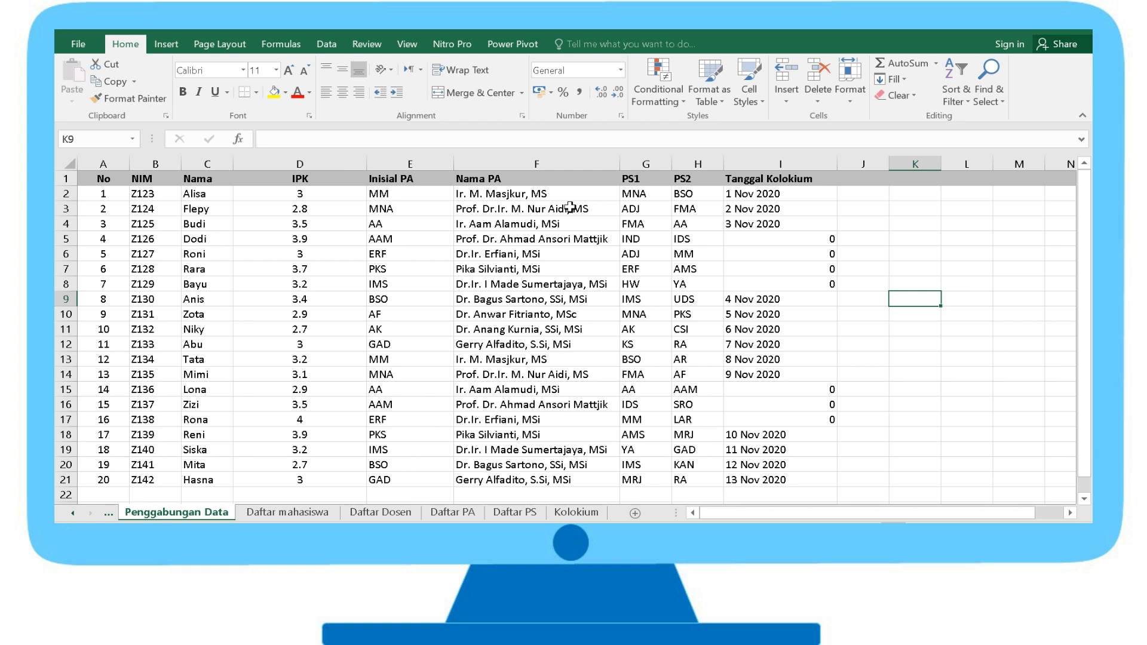
# Step: Review the NIM and Nama identifiers and the PS1, IPK and Tanggal Kolokium columns in the Penggabungan Data sheet
pyautogui.click(148, 177)
pyautogui.moveTo(154, 177); pyautogui.dragTo(180, 481)
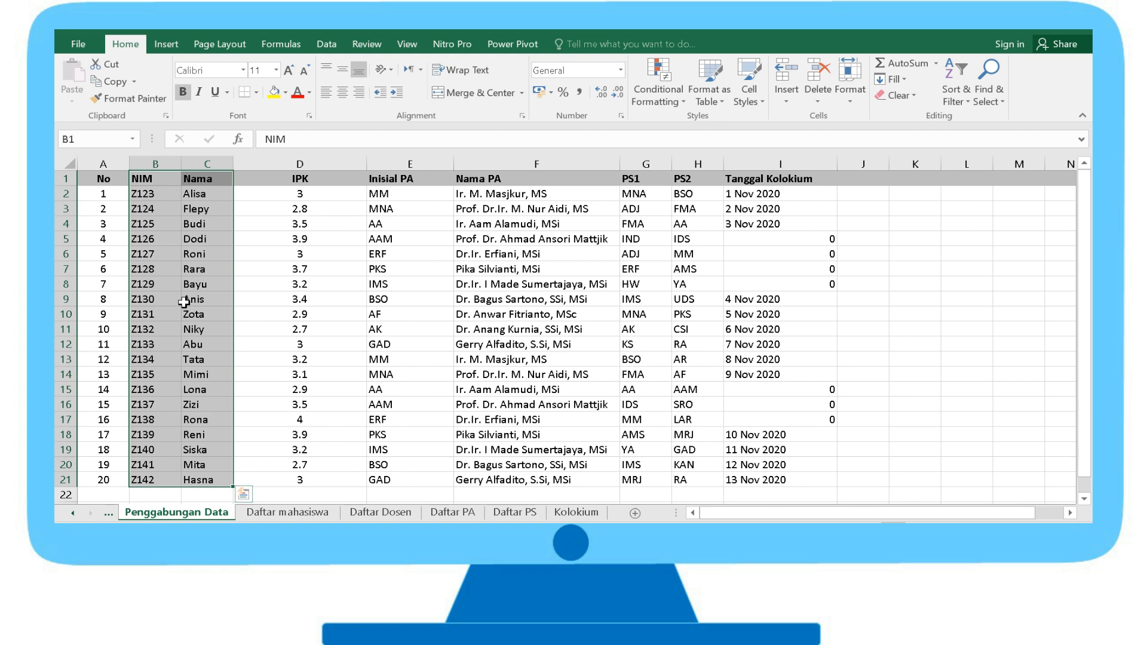
pyautogui.click(155, 194)
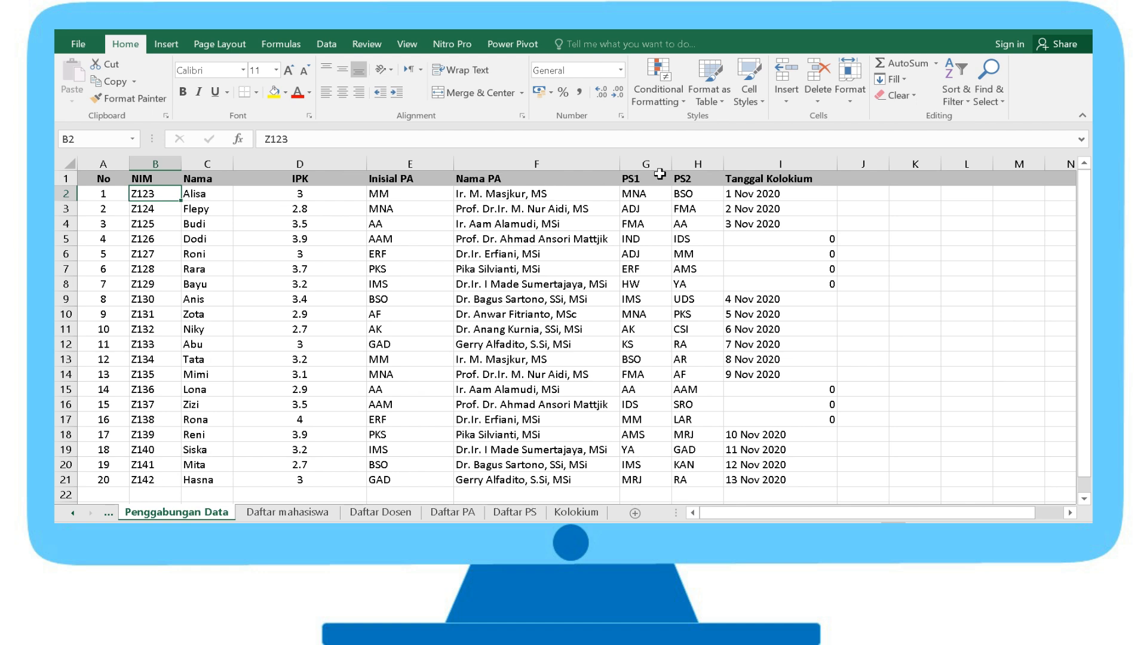
pyautogui.click(642, 162)
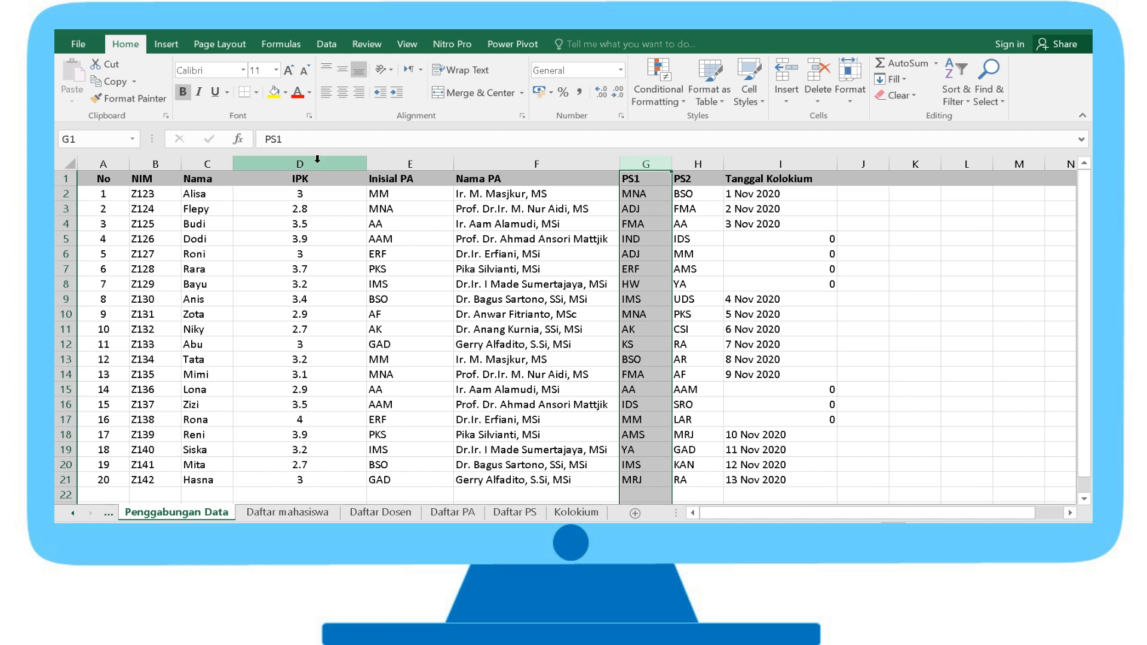
pyautogui.click(293, 163)
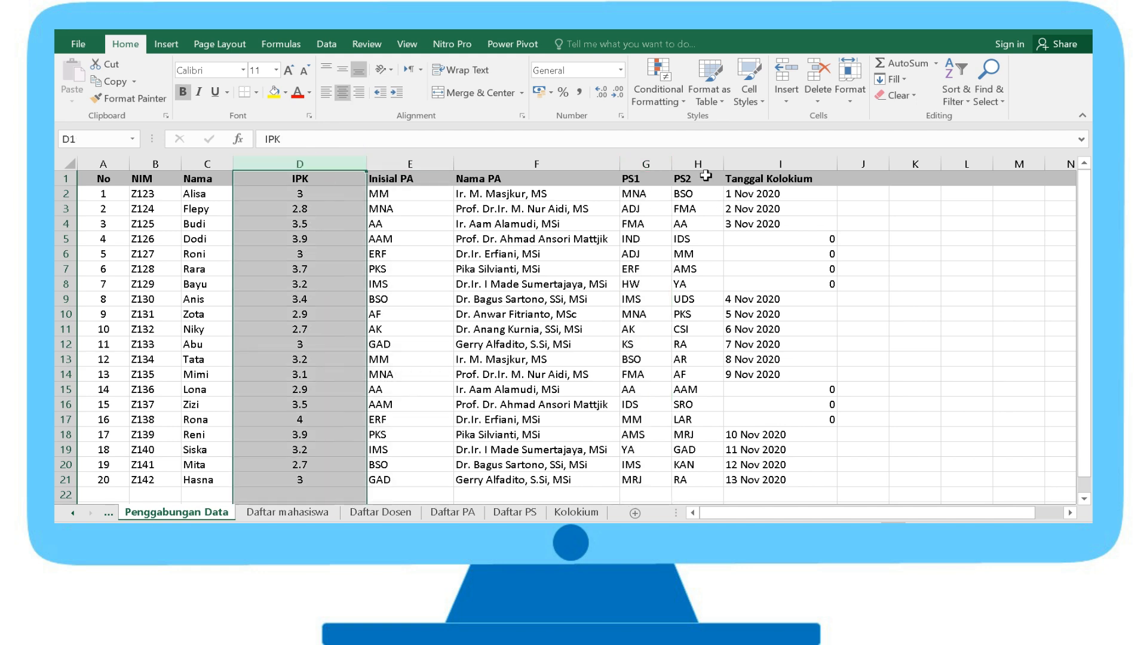
pyautogui.click(779, 164)
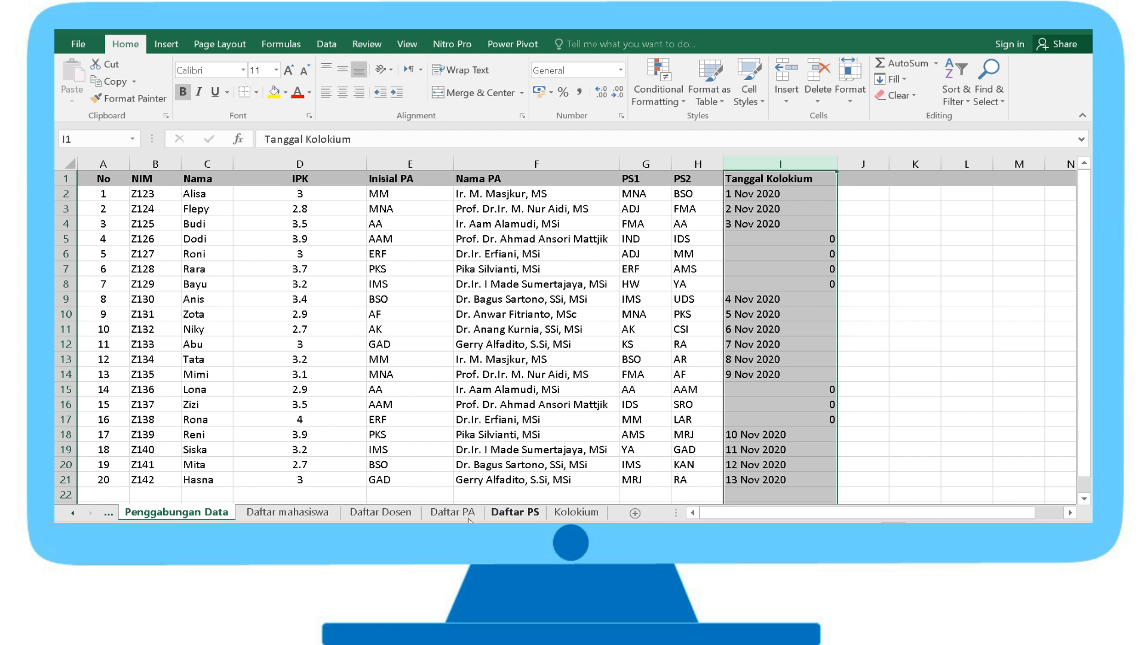
# Step: Examine NIM and Nama in the Daftar PS sheet, copy its PS1 and PS2 values in D2:E21, and return to Penggabungan Data
pyautogui.click(513, 512)
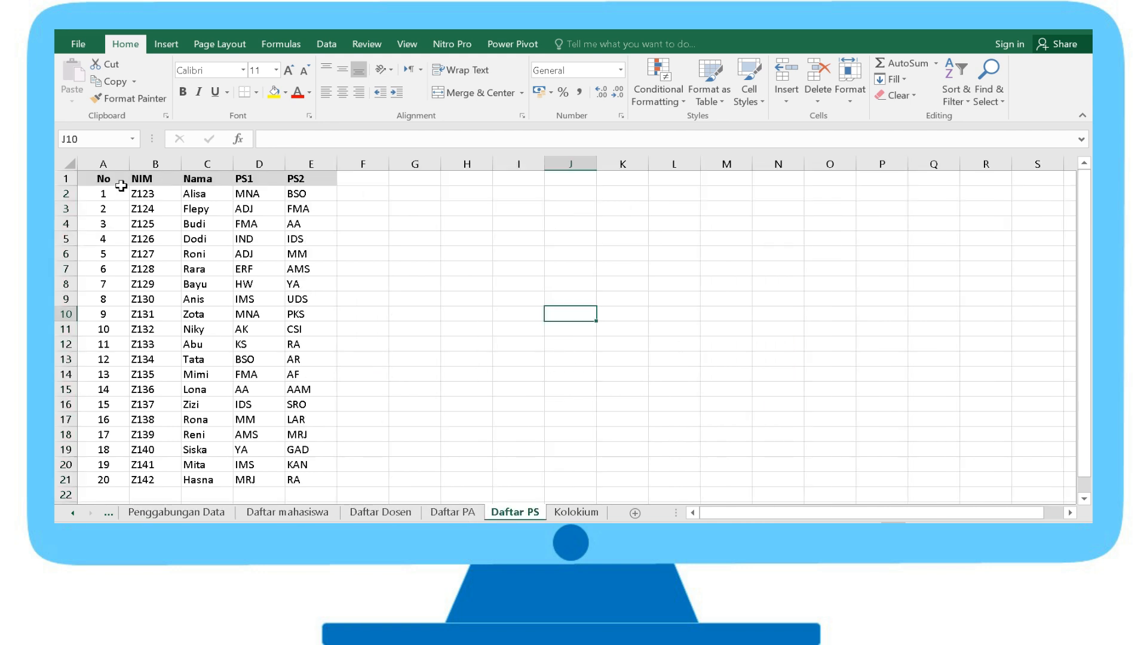
pyautogui.click(139, 176)
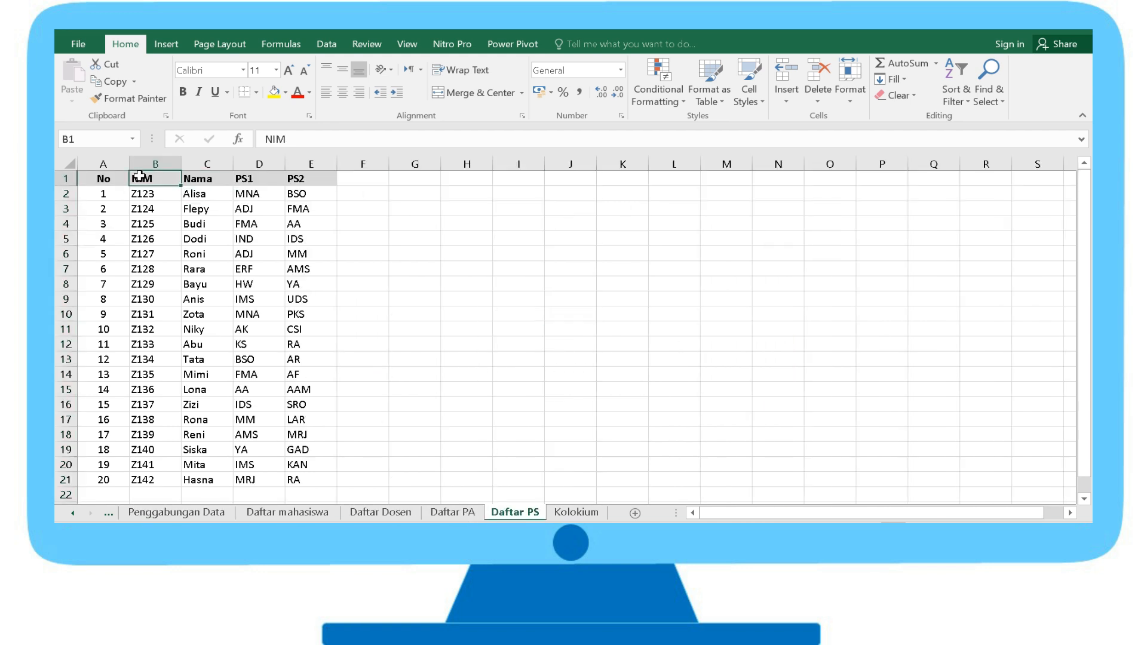
pyautogui.moveTo(136, 191); pyautogui.dragTo(213, 485)
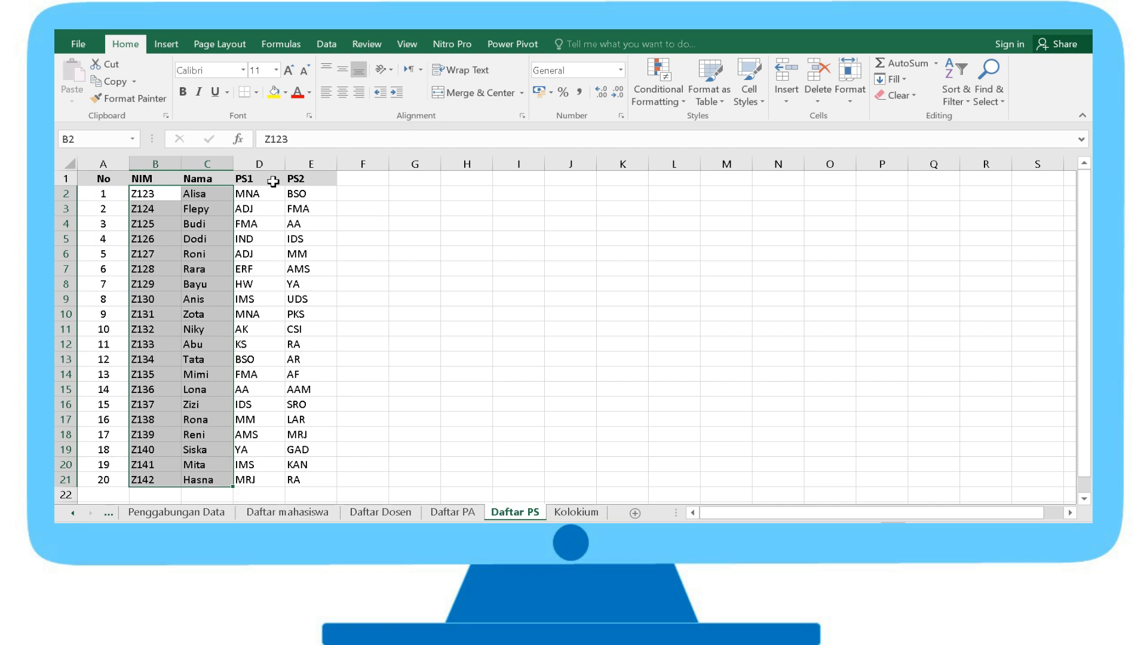
pyautogui.moveTo(254, 191); pyautogui.dragTo(299, 481)
pyautogui.hotkey('ctrl', 'c')
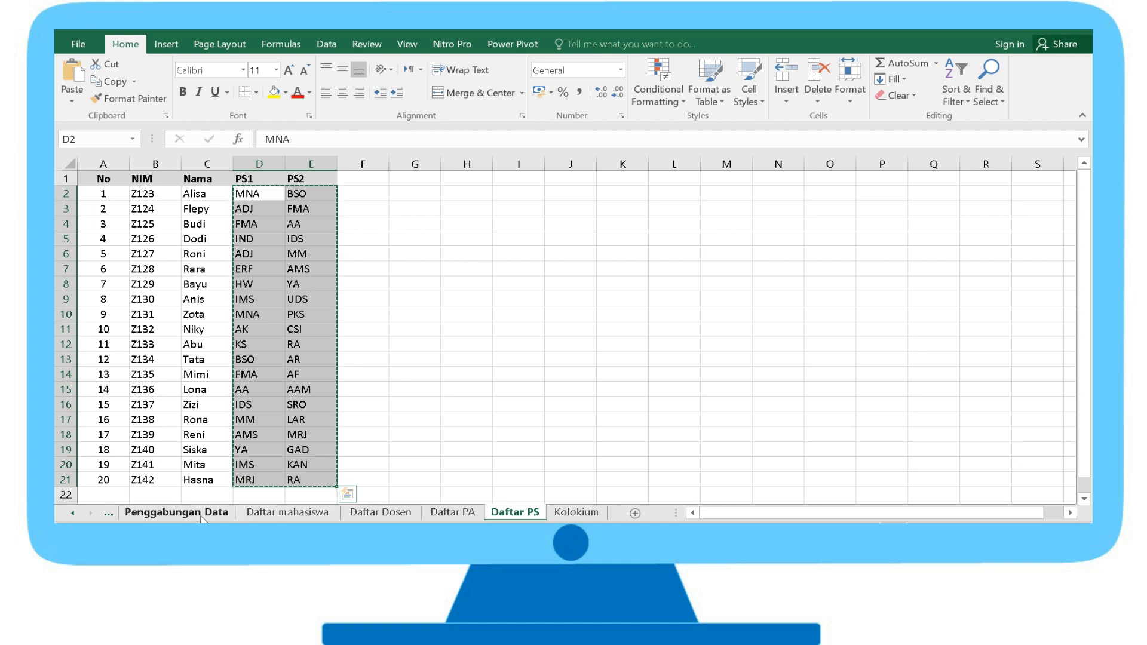
pyautogui.click(177, 512)
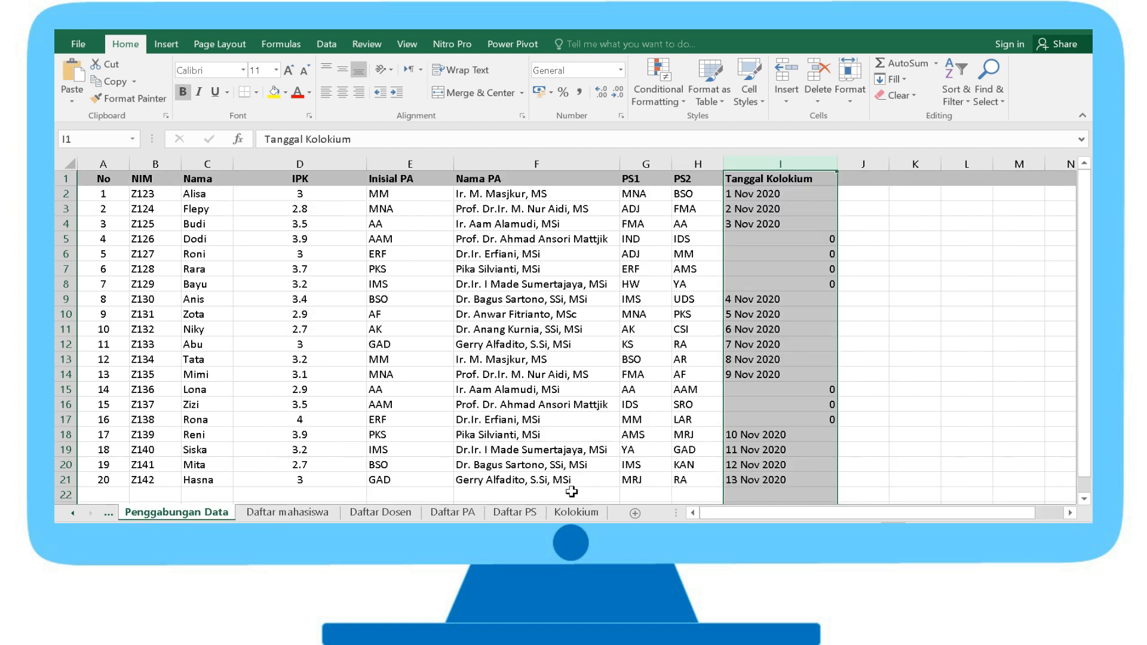
# Step: Compare the Tanggal Kolokium cells D2:D14 and D15:D21 in the Kolokium sheet with column I of Penggabungan Data, rows 5–8 and 15–17
pyautogui.click(576, 512)
pyautogui.click(438, 361)
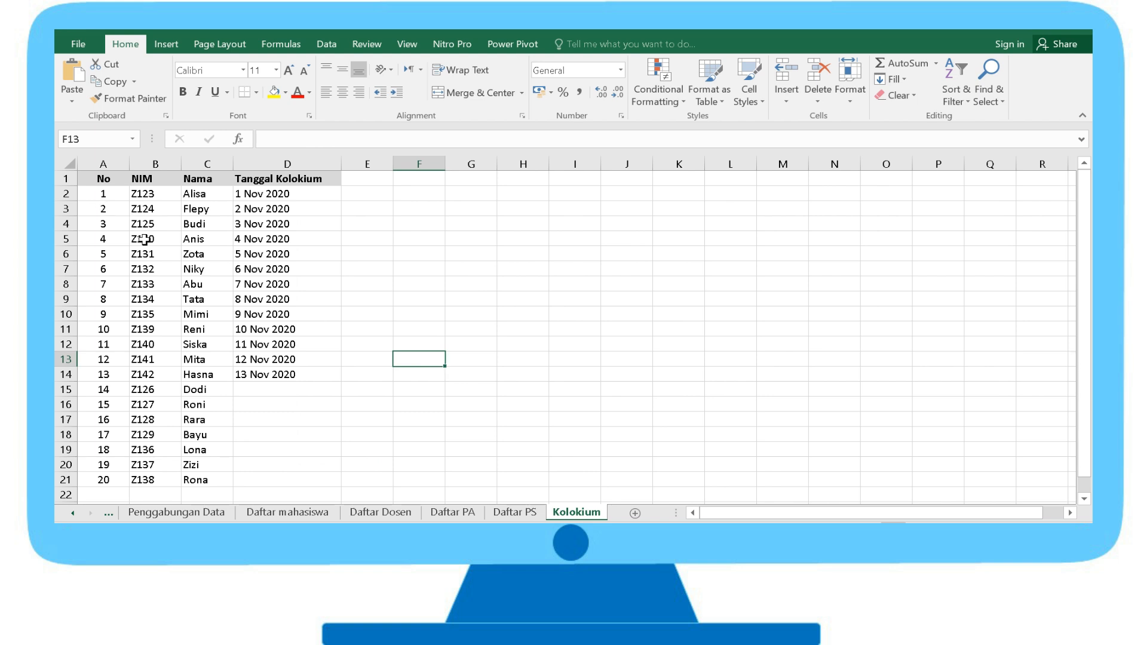
pyautogui.moveTo(256, 192); pyautogui.dragTo(283, 377)
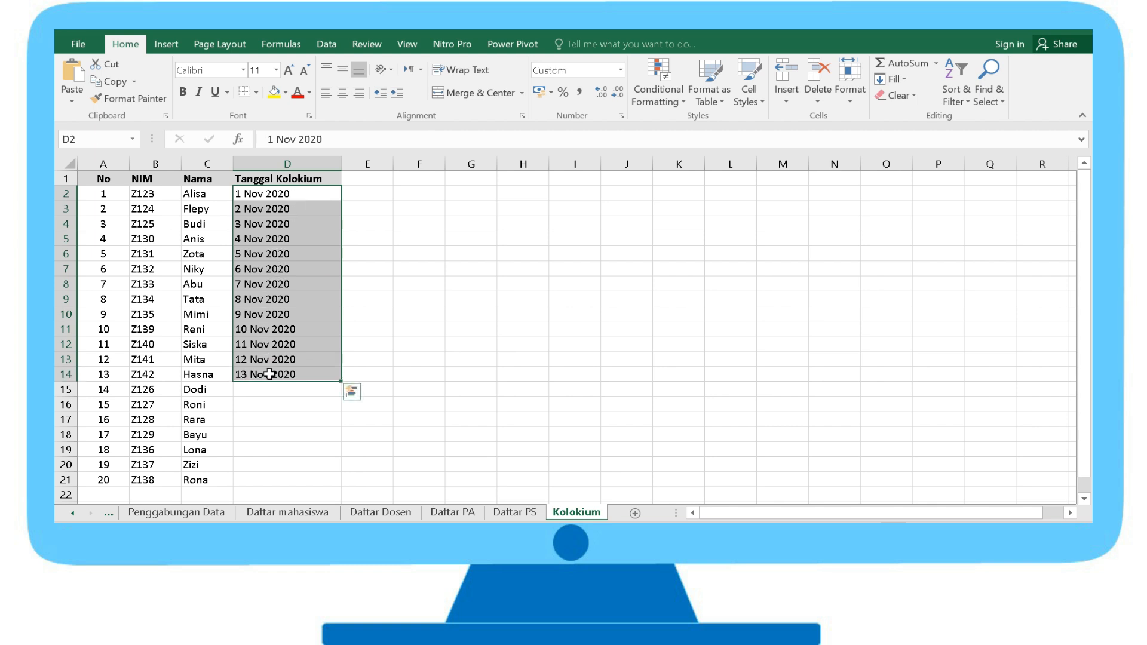
pyautogui.moveTo(261, 389); pyautogui.dragTo(284, 477)
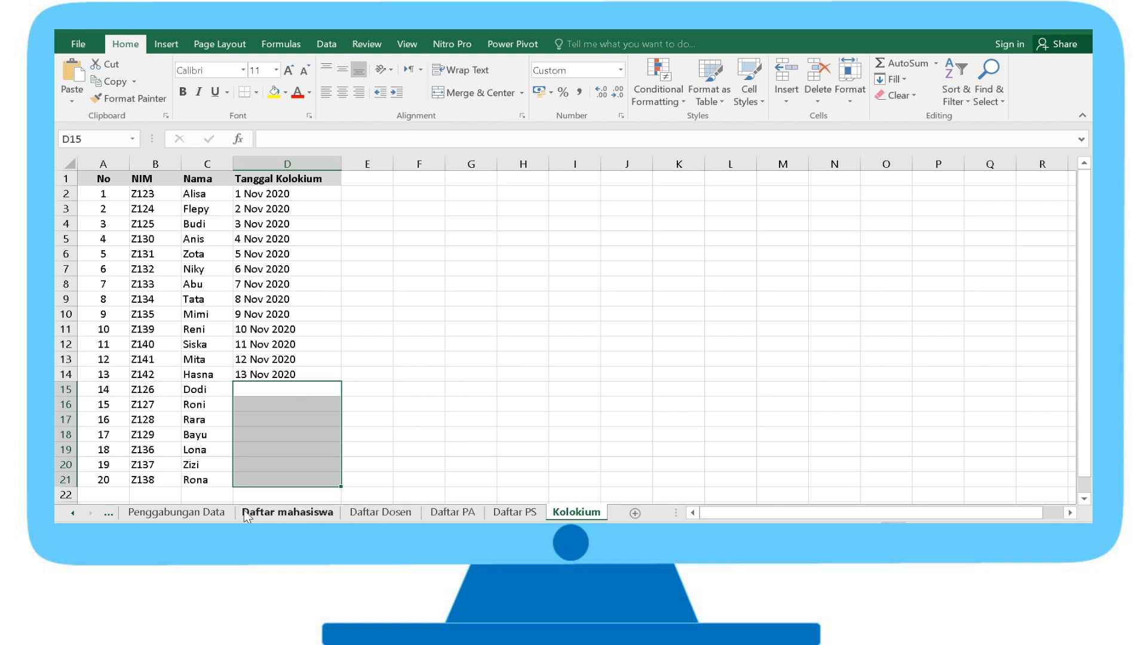
pyautogui.click(205, 514)
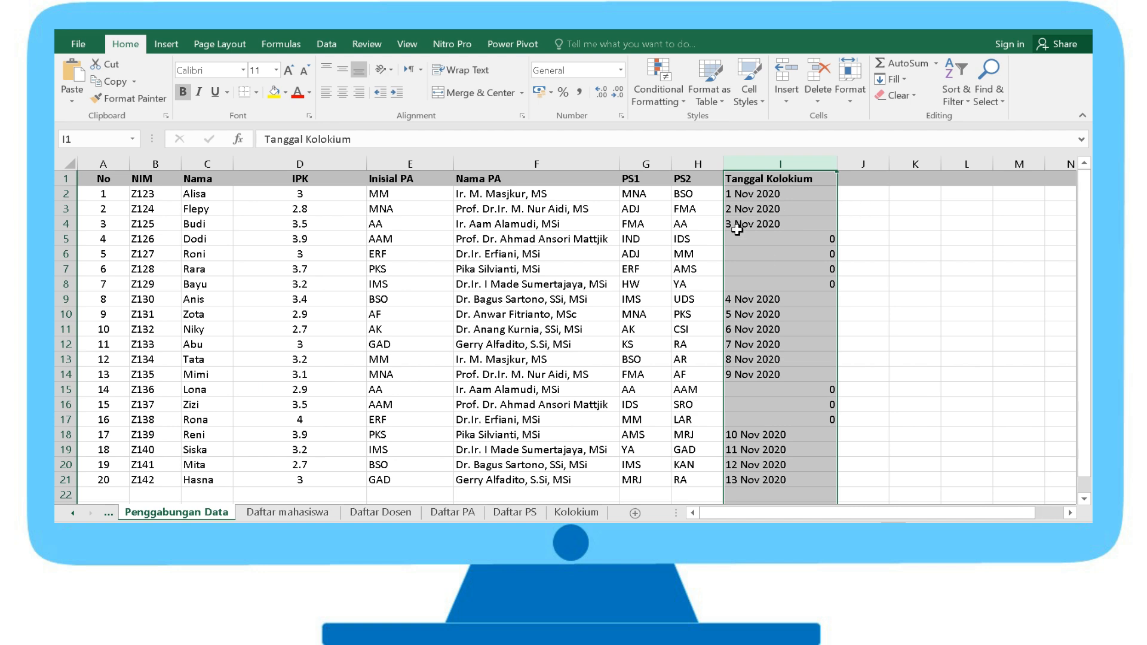
pyautogui.moveTo(787, 238); pyautogui.dragTo(810, 290)
pyautogui.moveTo(831, 389); pyautogui.dragTo(830, 421)
pyautogui.click(964, 412)
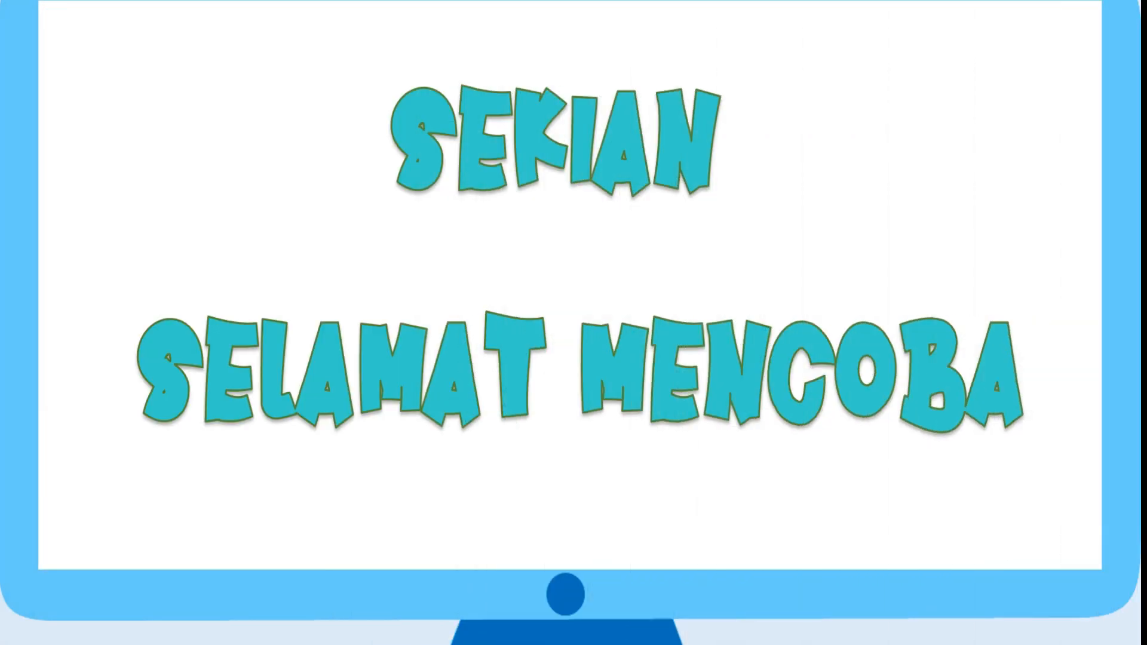